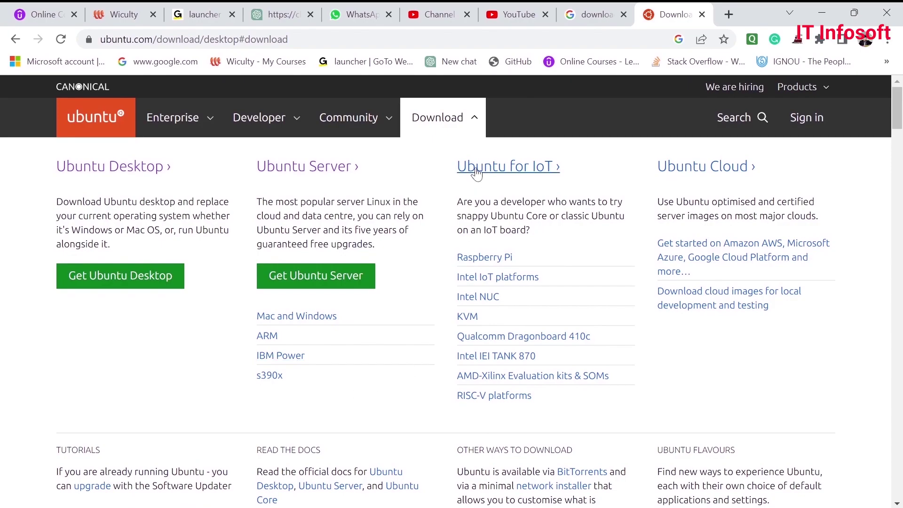
- Start downloading the Ubuntu 22.04.2 LTS desktop image and show the full downloads list
scroll(578, 357, "up", 6)
left_click(473, 118)
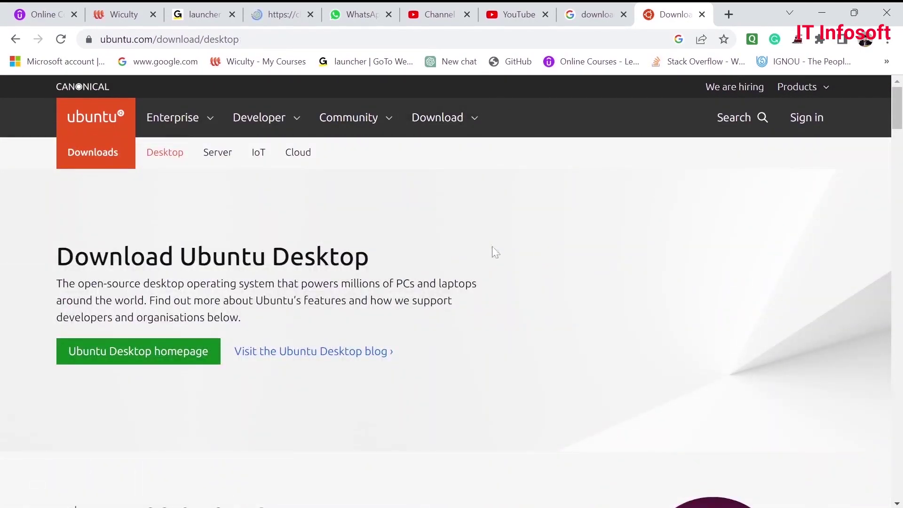
scroll(643, 273, "down", 6)
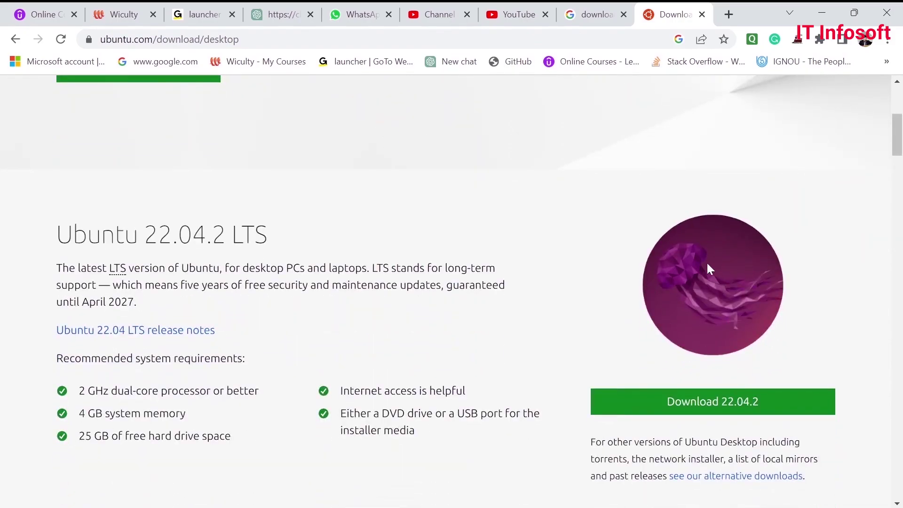
left_click(704, 408)
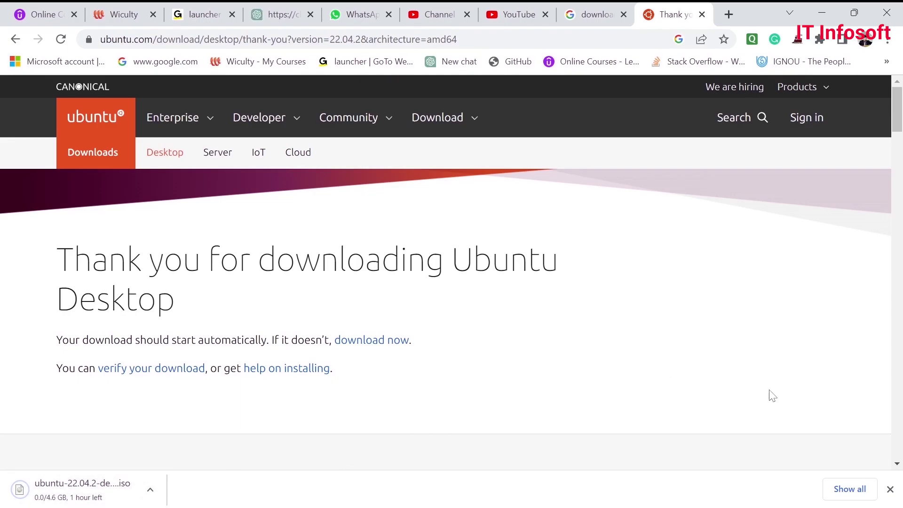
left_click(850, 489)
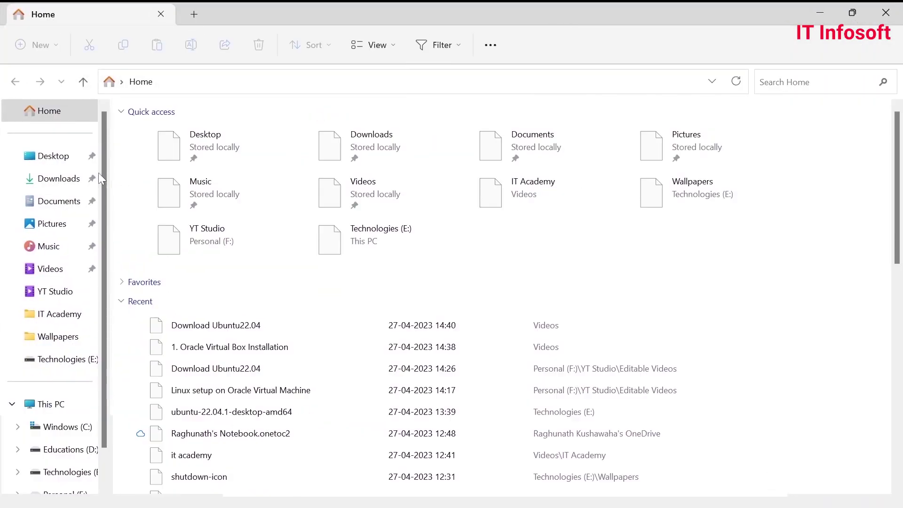
- Select ubuntu-22.04.1-desktop-amd64 in the Downloads folder, then close File Explorer
left_click(56, 178)
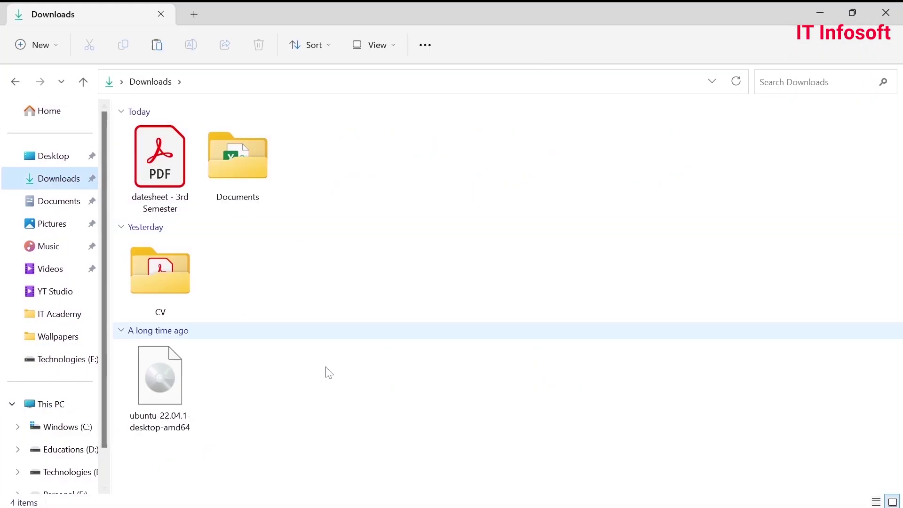
left_click(174, 386)
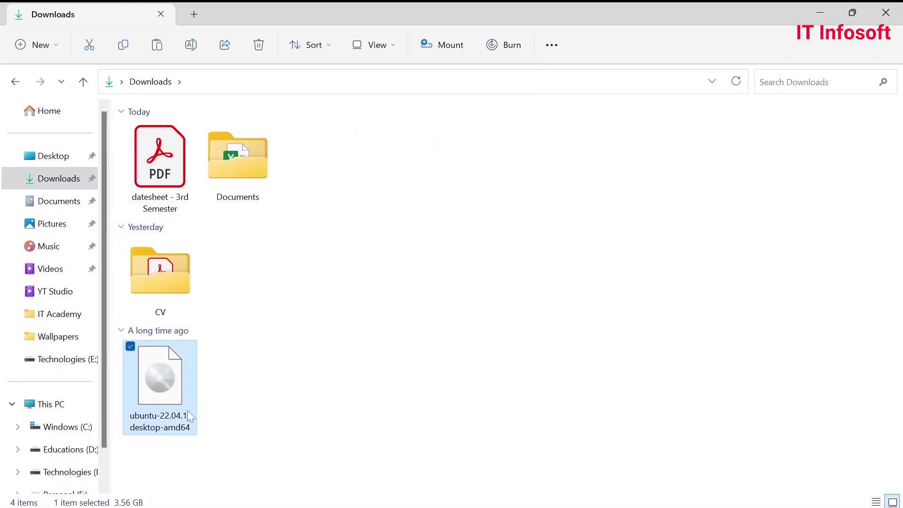
left_click(302, 393)
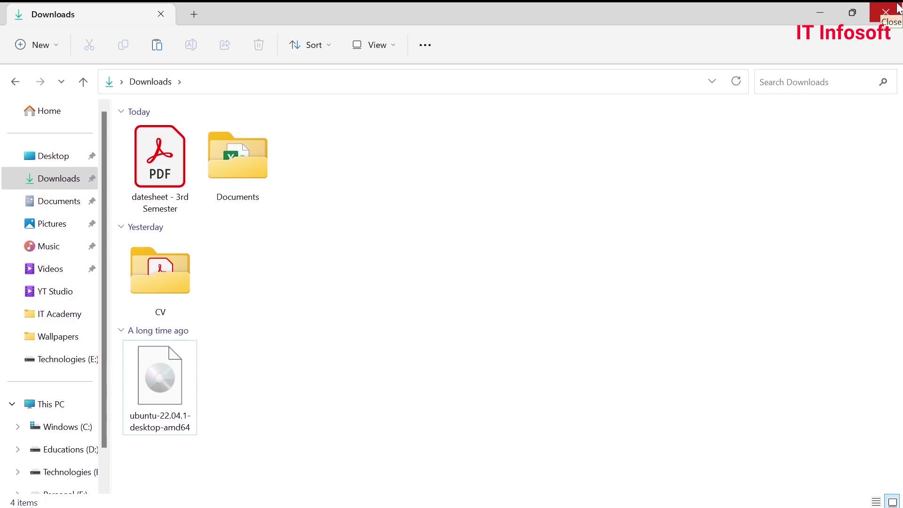
left_click(191, 400)
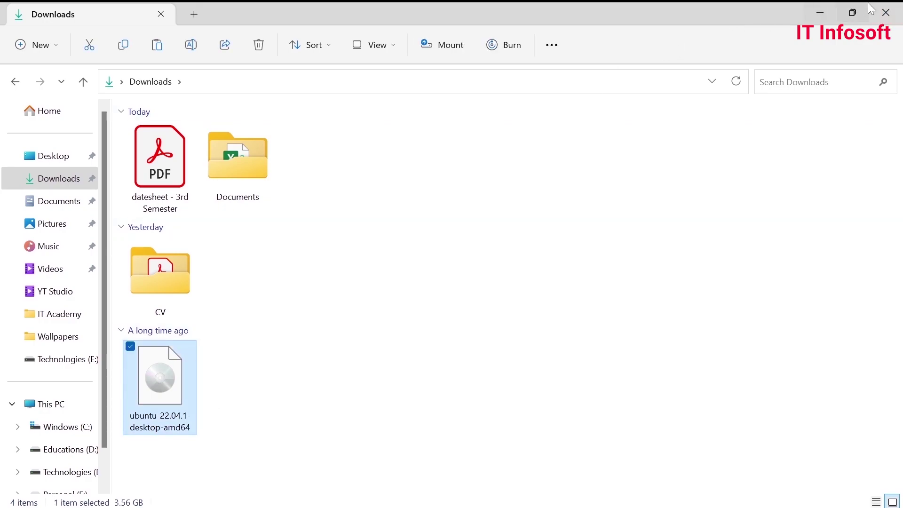
left_click(886, 12)
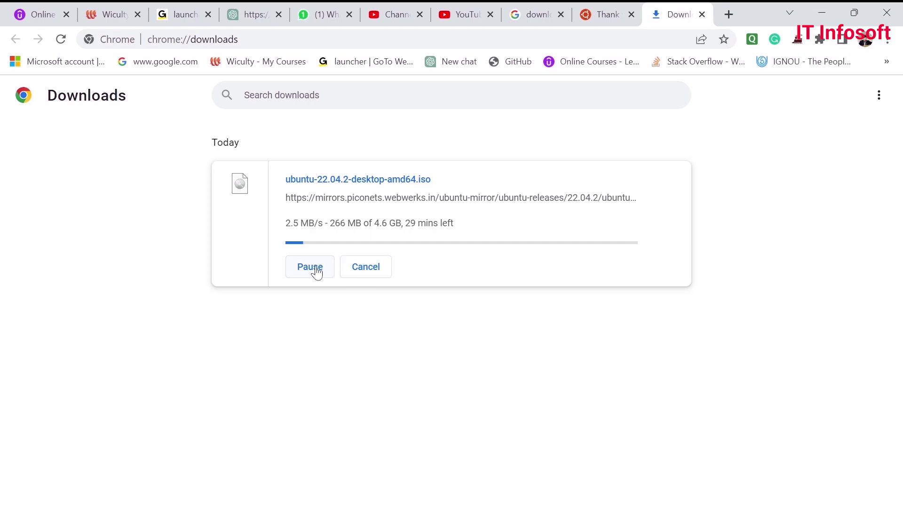
- Cancel and remove the ubuntu-22.04.2-desktop-amd64.iso download, close the tab and minimize Chrome
left_click(362, 269)
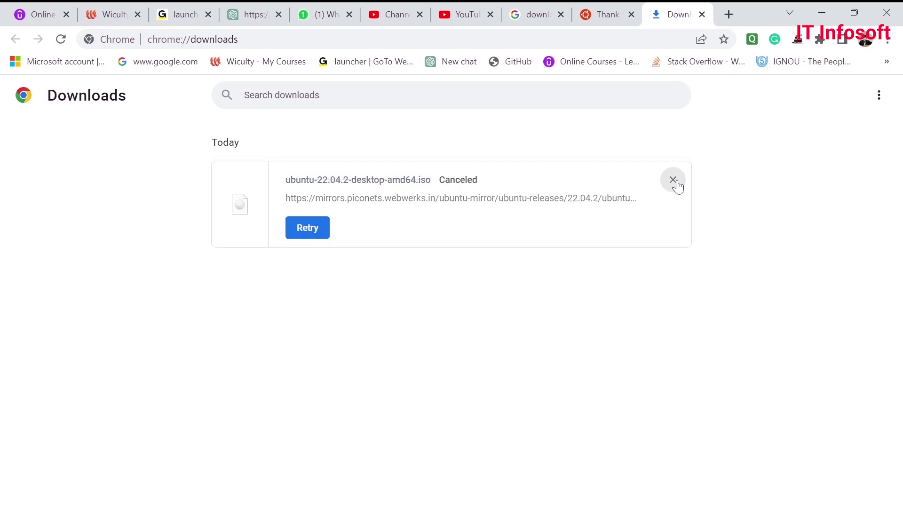
left_click(674, 181)
left_click(702, 14)
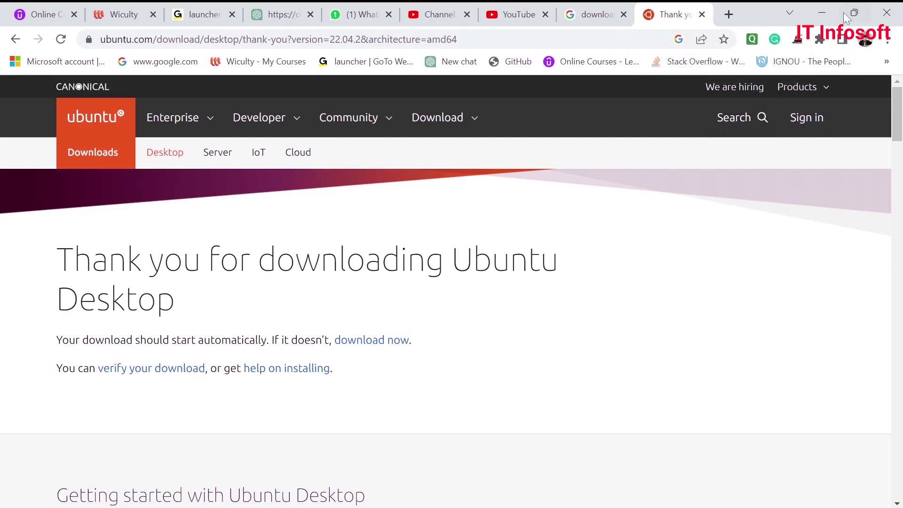
left_click(826, 10)
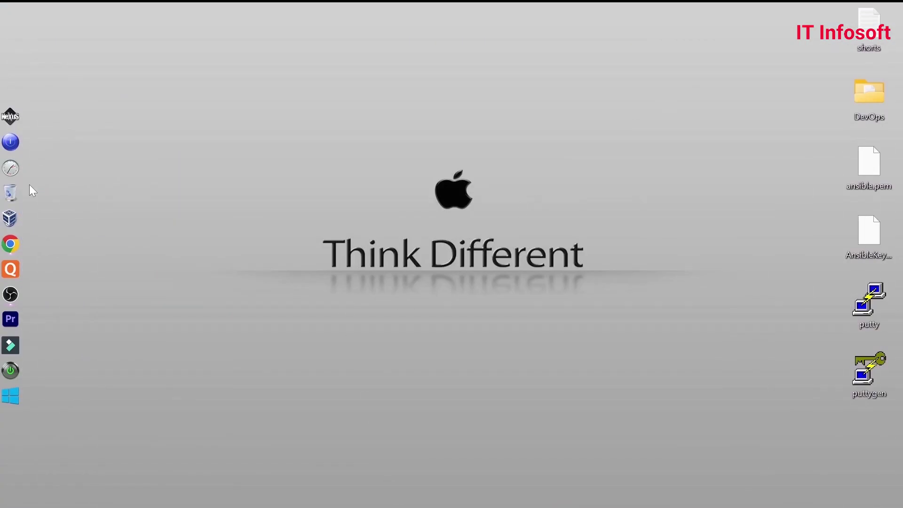
- Launch VirtualBox and start the Create Virtual Machine wizard with New
left_click(18, 216)
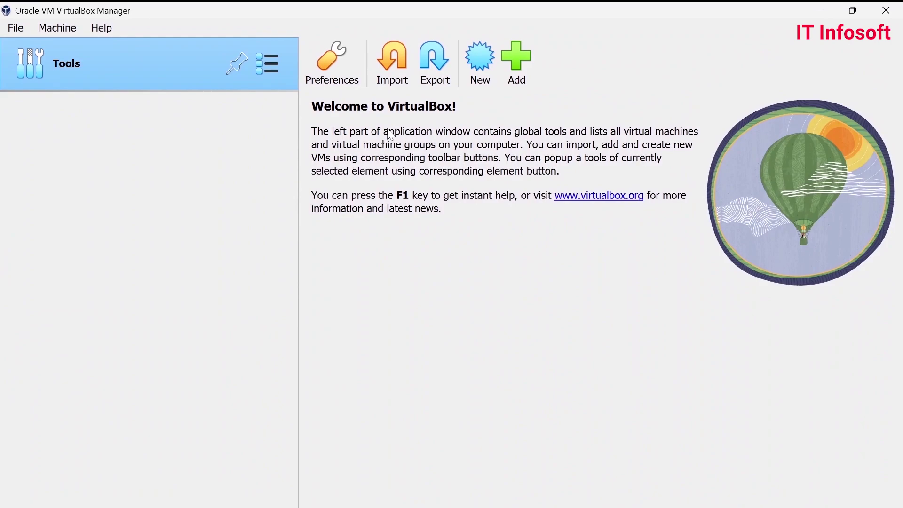
left_click(485, 61)
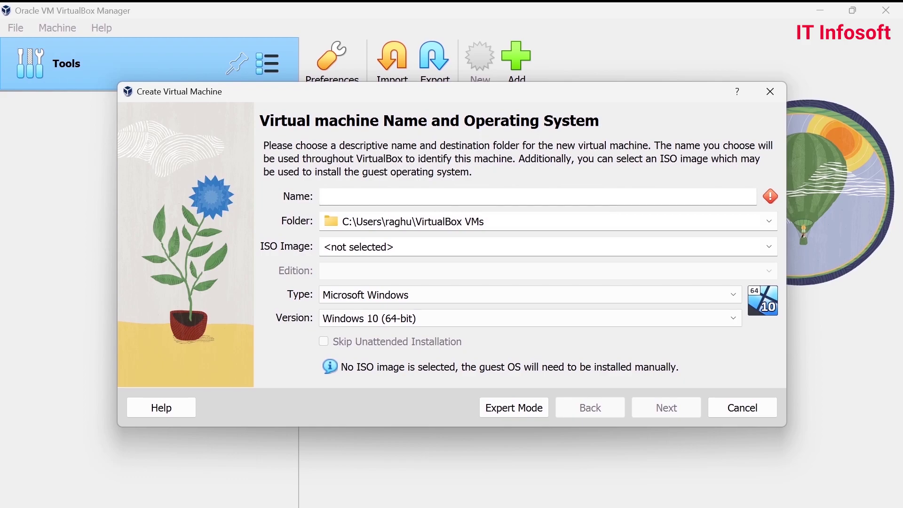
- Name the VM Ubuntu22.04, choose type Linux and version Ubuntu (64-bit), and continue
type("U")
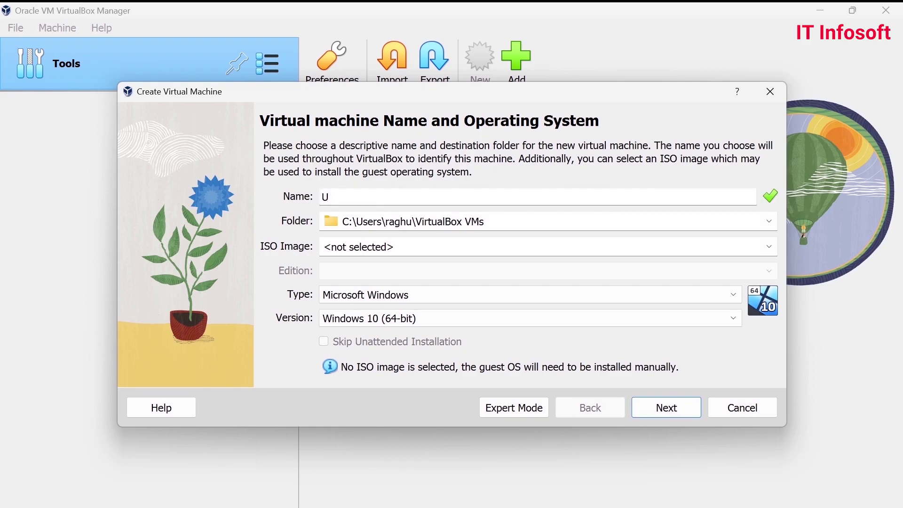
type("bu")
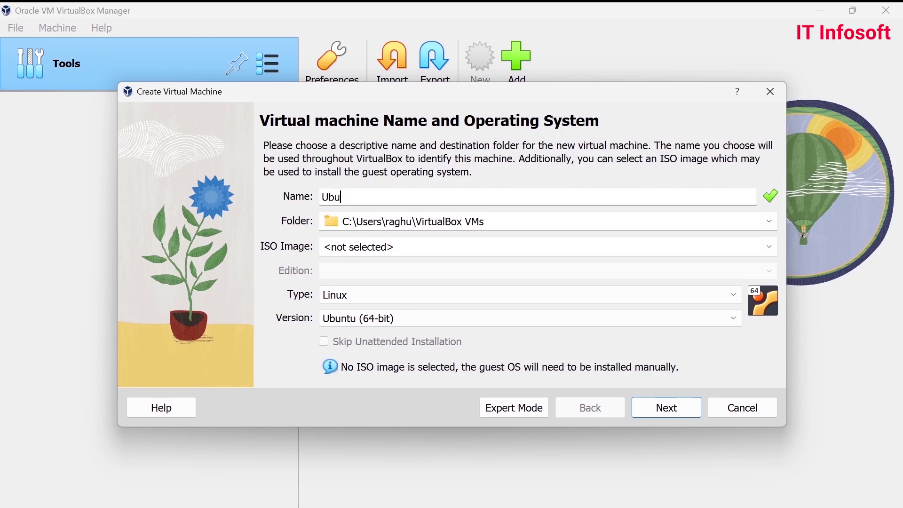
type("ntu22.04")
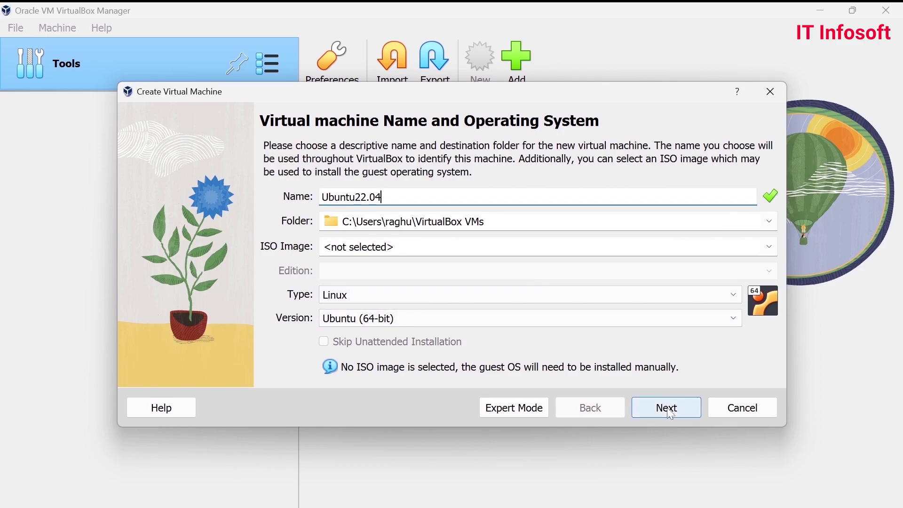
left_click(593, 294)
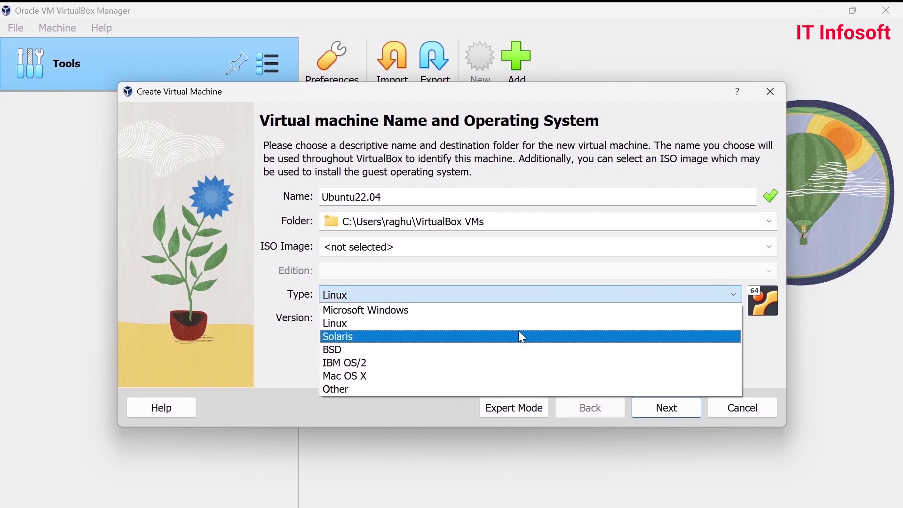
left_click(506, 328)
left_click(499, 320)
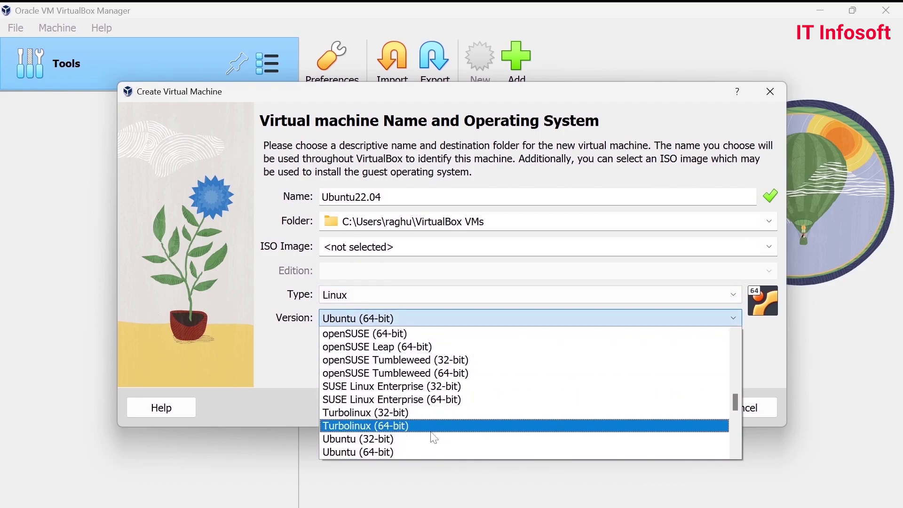
left_click(429, 452)
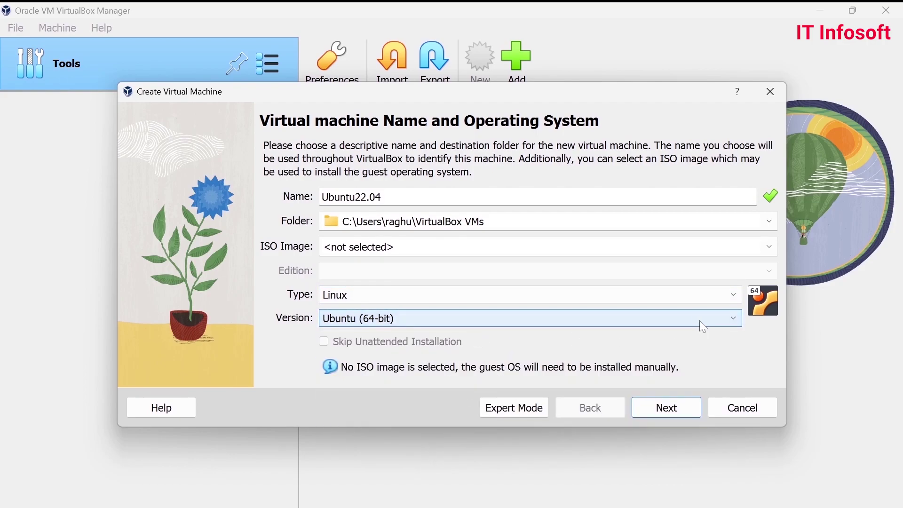
left_click(664, 408)
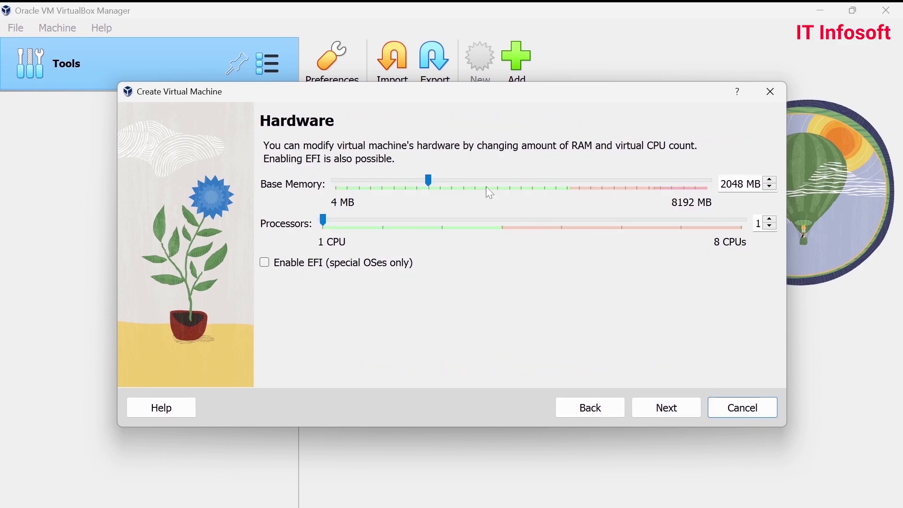
- Set the new machine's base memory to 3072 MB
left_click(430, 188)
left_click_drag(430, 187, 472, 194)
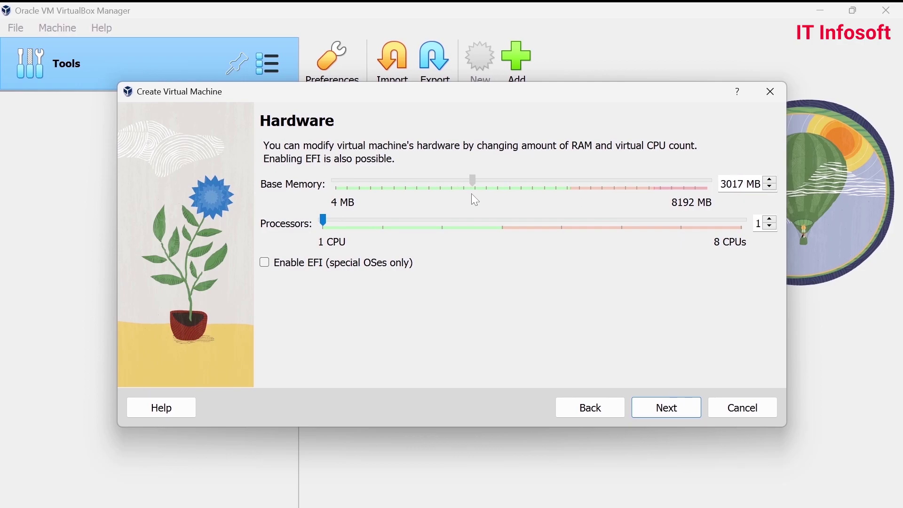
left_click(773, 181)
left_click(772, 181)
left_click(773, 180)
left_click(773, 181)
left_click(772, 181)
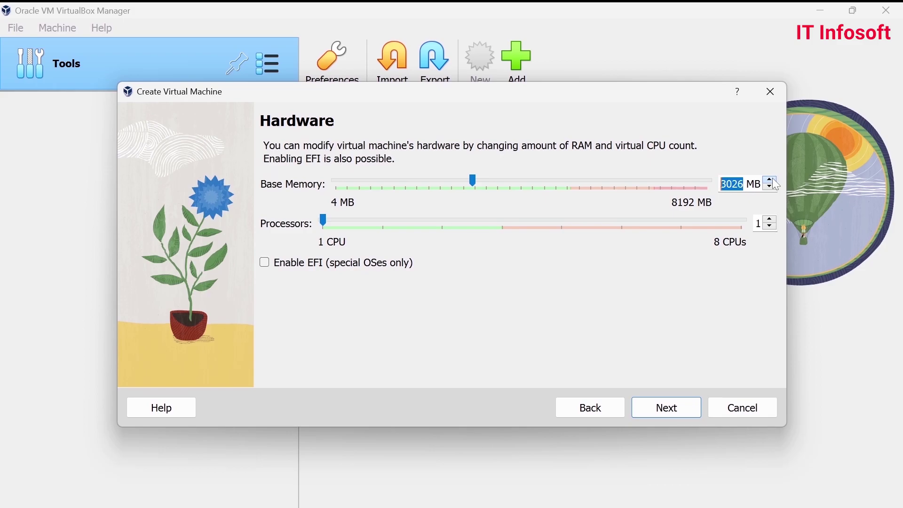
type("3027")
key("BackSpace")
key("BackSpace")
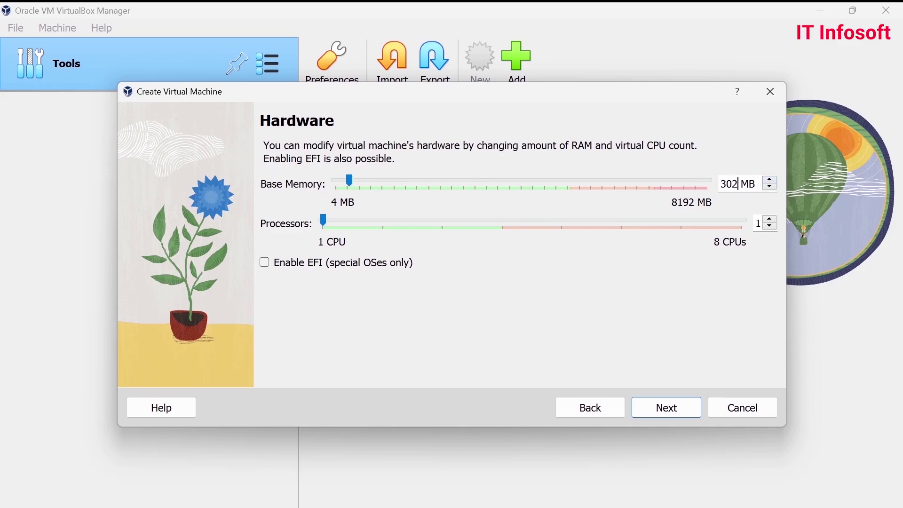
type("72")
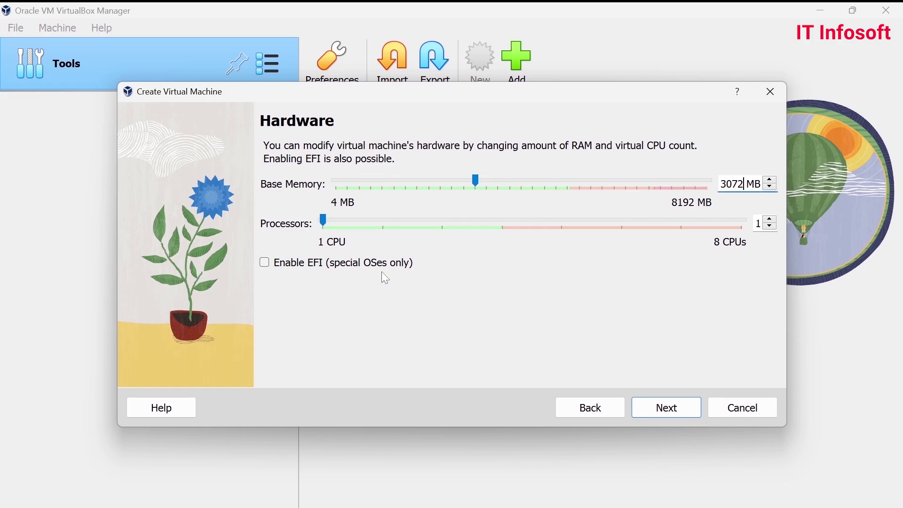
- Set the processor count to 3 and continue to the virtual hard disk page
left_click_drag(329, 223, 371, 227)
left_click(453, 230)
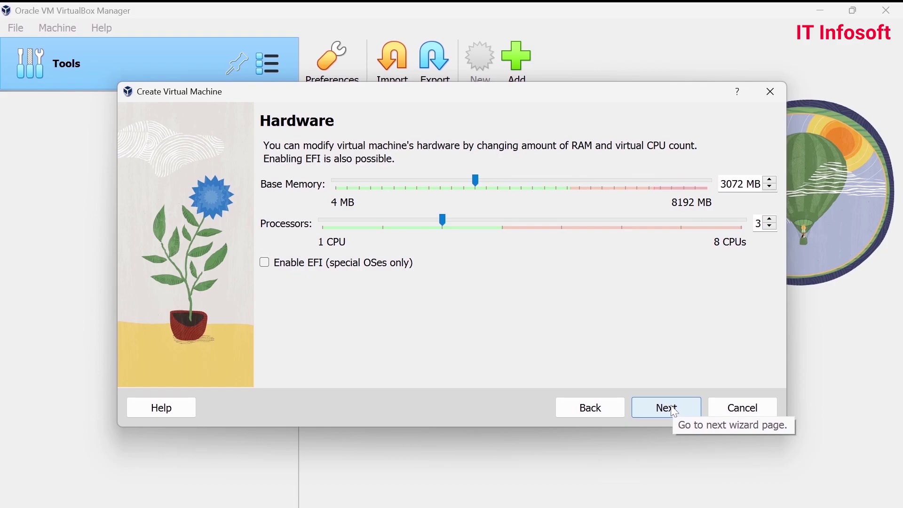
left_click(382, 225)
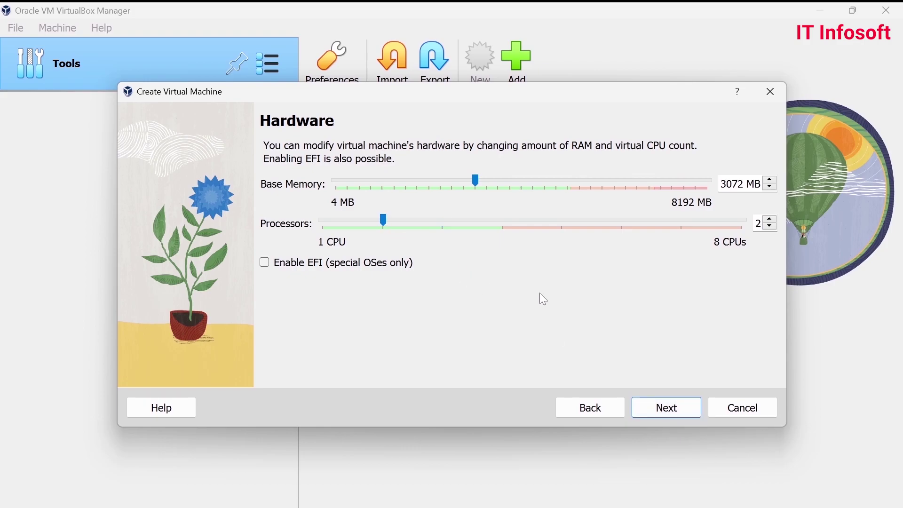
left_click(441, 226)
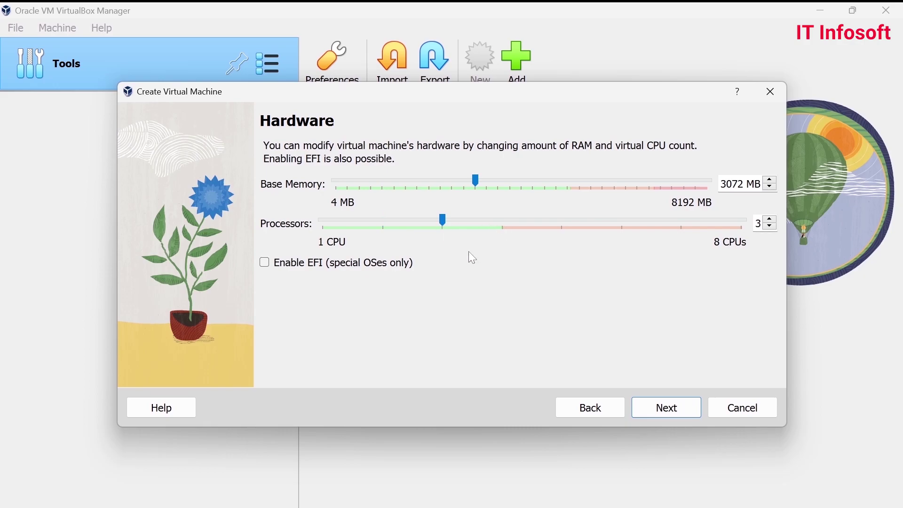
left_click(652, 412)
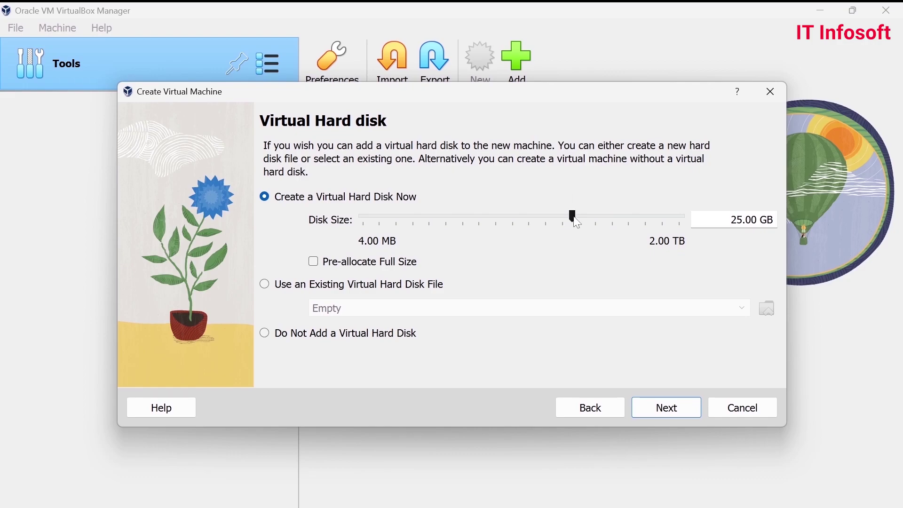
left_click(667, 408)
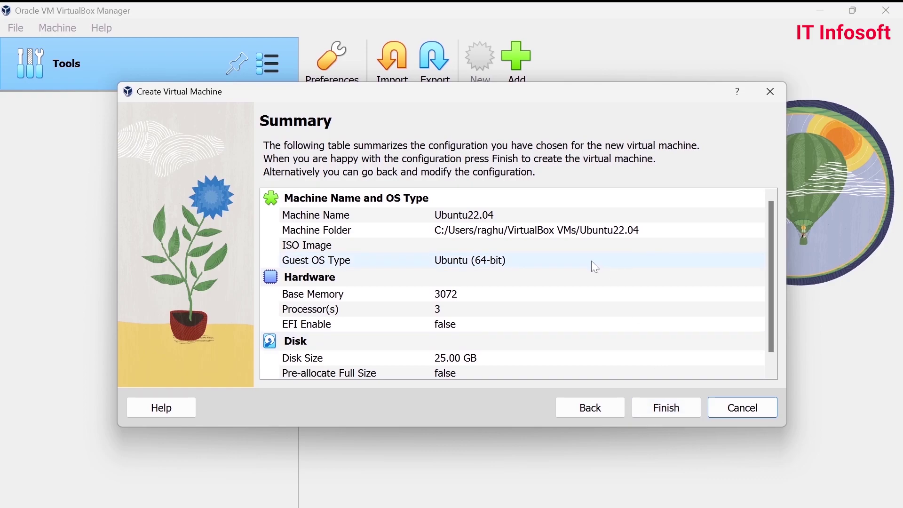
scroll(591, 261, "down", 1)
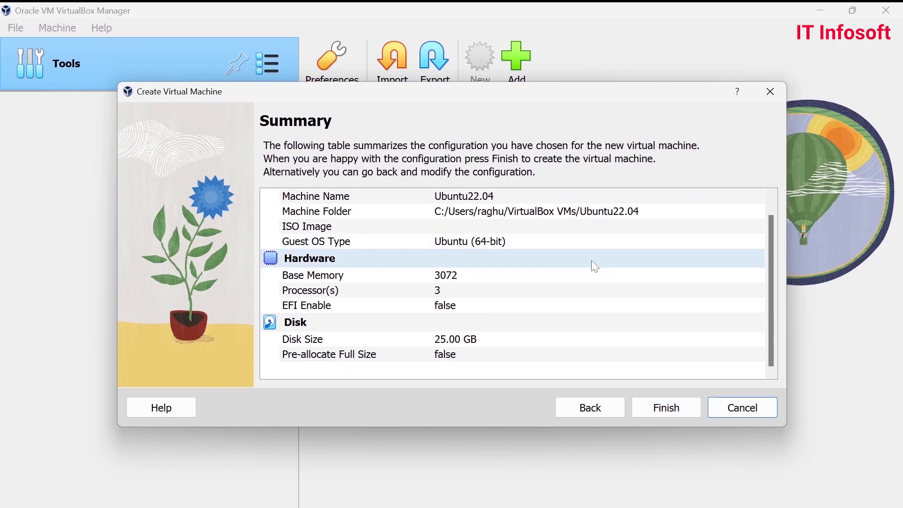
scroll(591, 260, "up", 1)
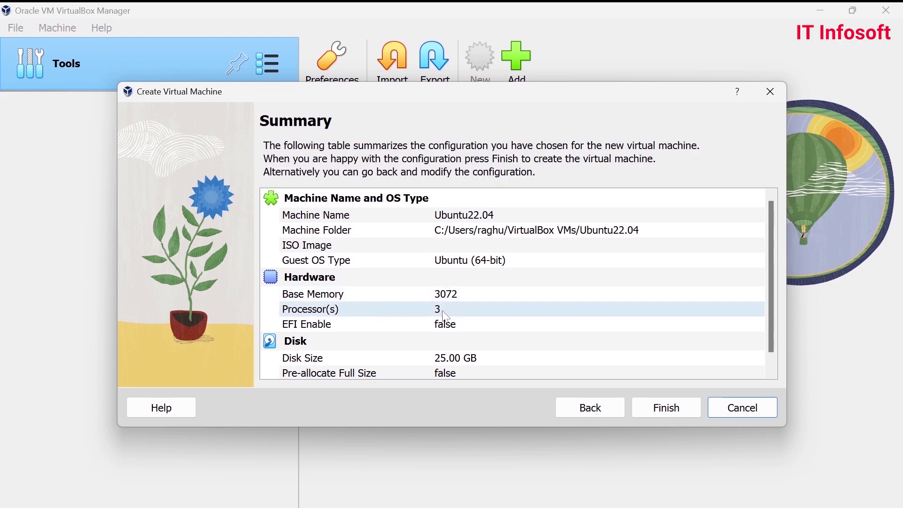
scroll(443, 309, "down", 1)
left_click(656, 407)
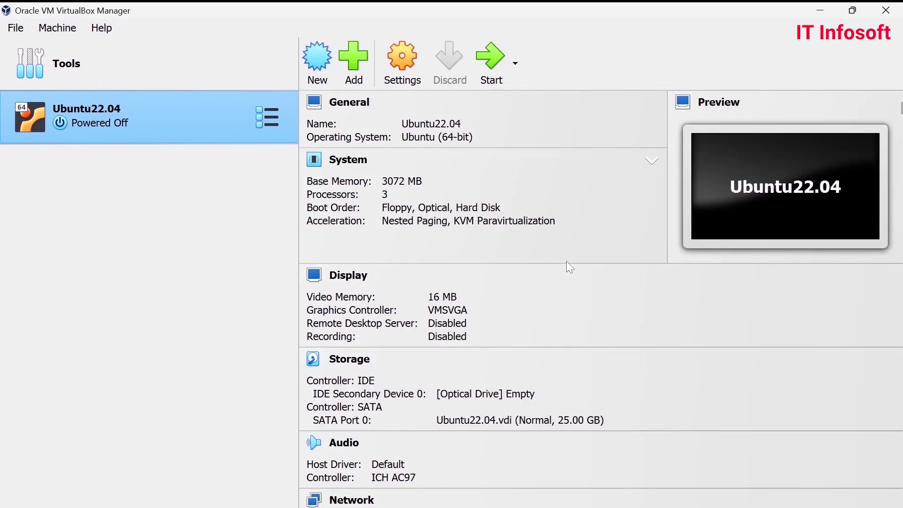
- Look over the Ubuntu22.04 details pane and open its Settings dialog
scroll(568, 240, "down", 3)
scroll(586, 282, "up", 3)
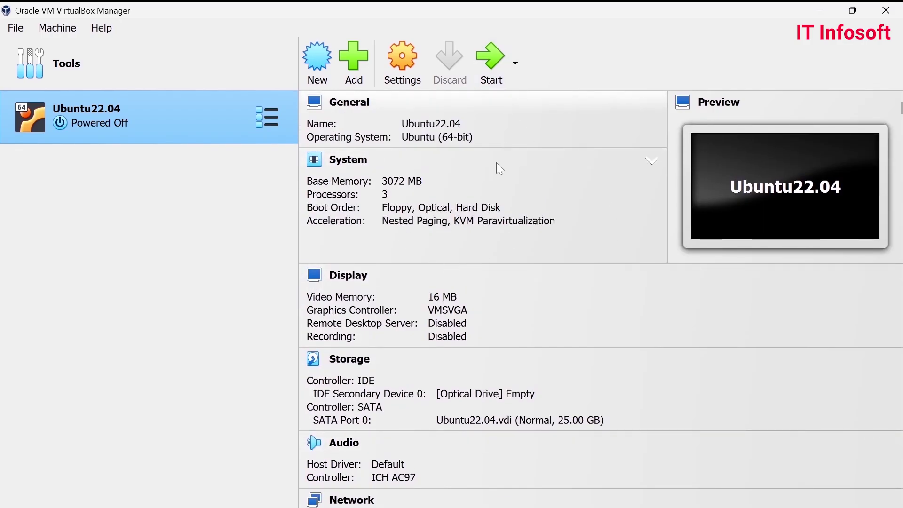
scroll(492, 160, "down", 3)
scroll(489, 257, "up", 3)
scroll(490, 262, "up", 1)
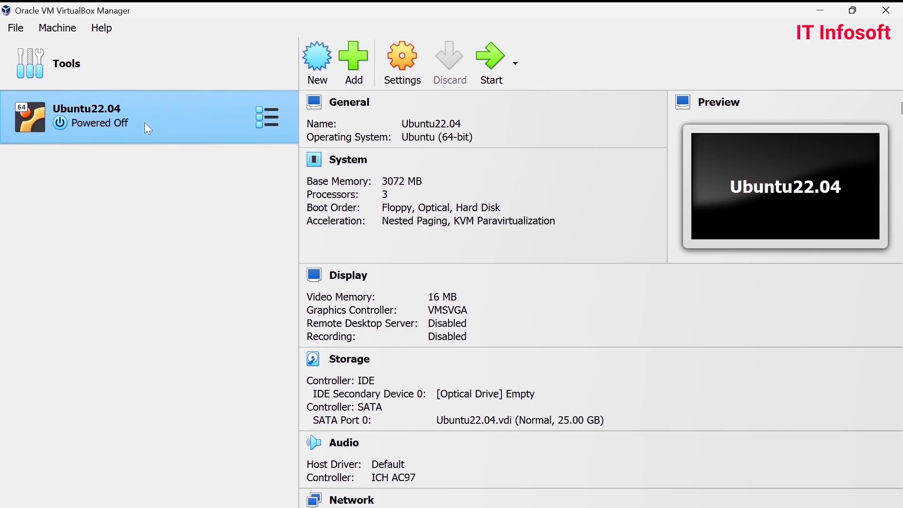
left_click(398, 59)
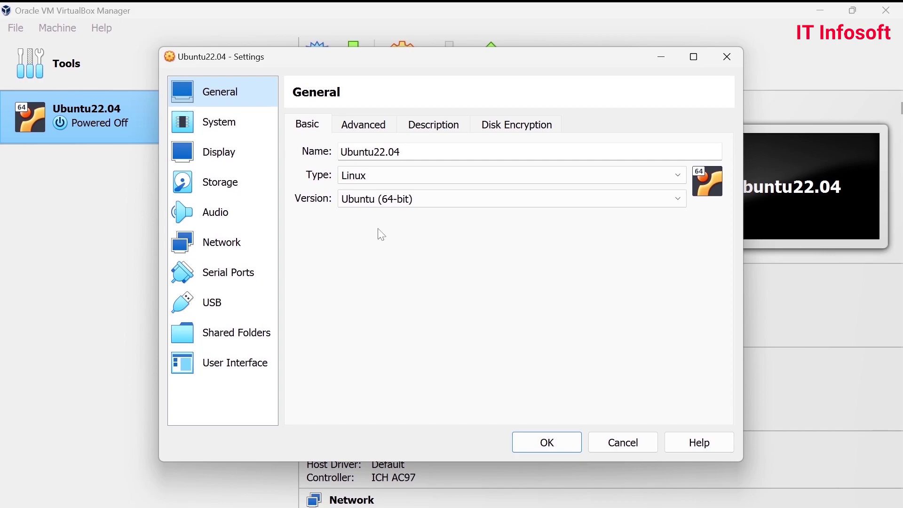
- Set Shared Clipboard and Drag'n'Drop to Bidirectional under General > Advanced
left_click(360, 127)
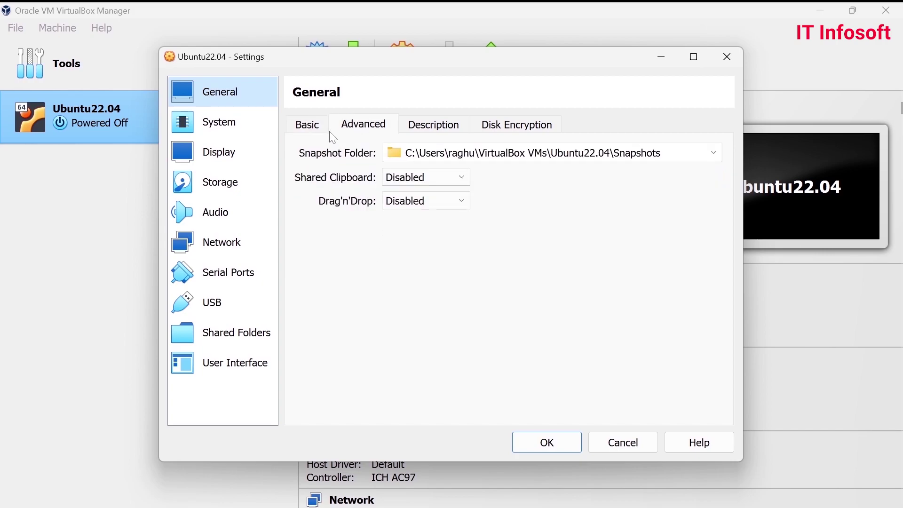
left_click(313, 127)
left_click(369, 134)
left_click(459, 177)
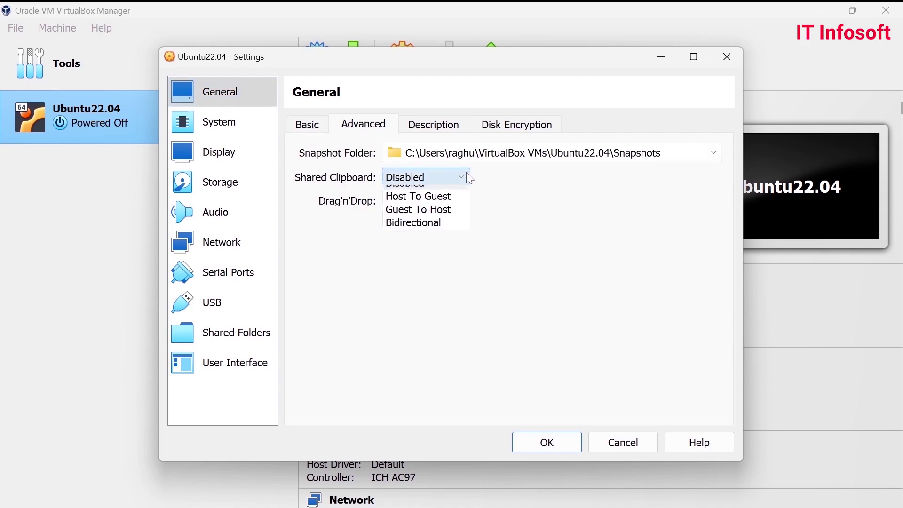
left_click(414, 233)
left_click(424, 201)
left_click(413, 257)
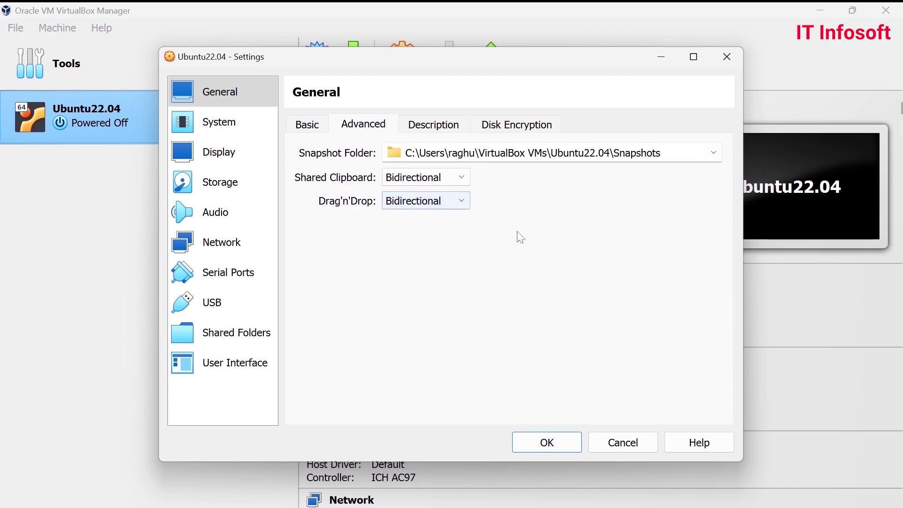
- Glance at the Description and Disk Encryption tabs, then go to System settings
left_click(450, 136)
left_click(527, 134)
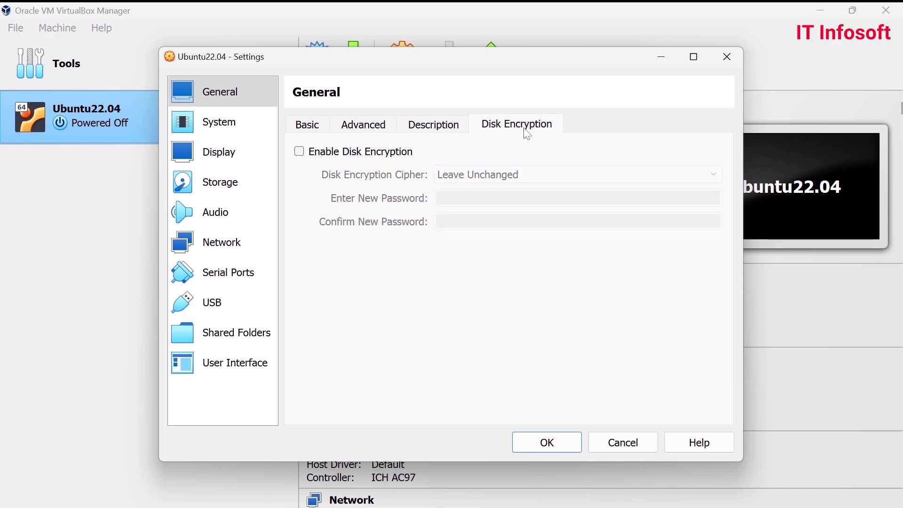
left_click(347, 126)
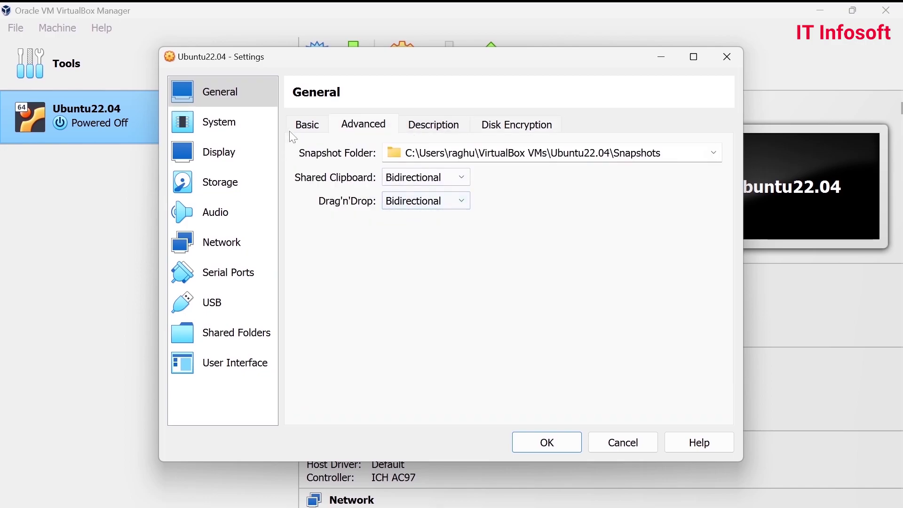
left_click(307, 126)
left_click(220, 136)
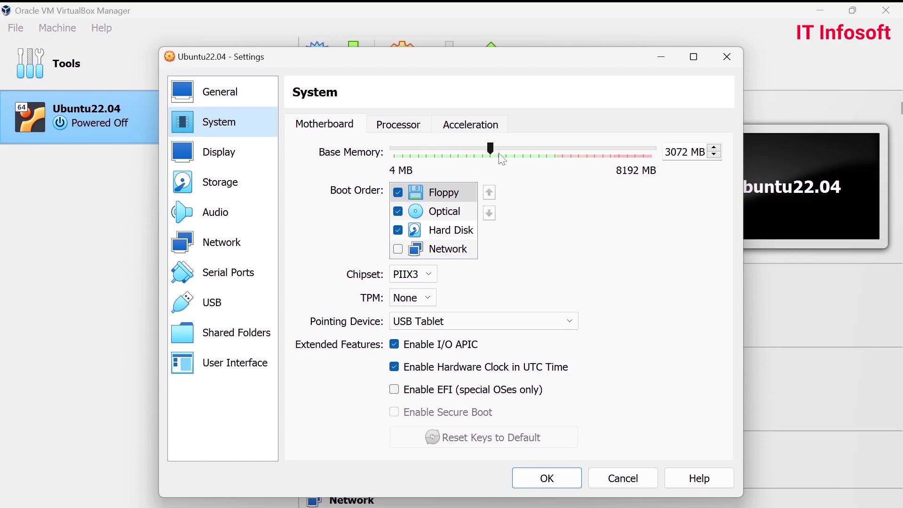
- Review the Processor, Acceleration and Motherboard tabs under System, then go to Display
left_click(395, 126)
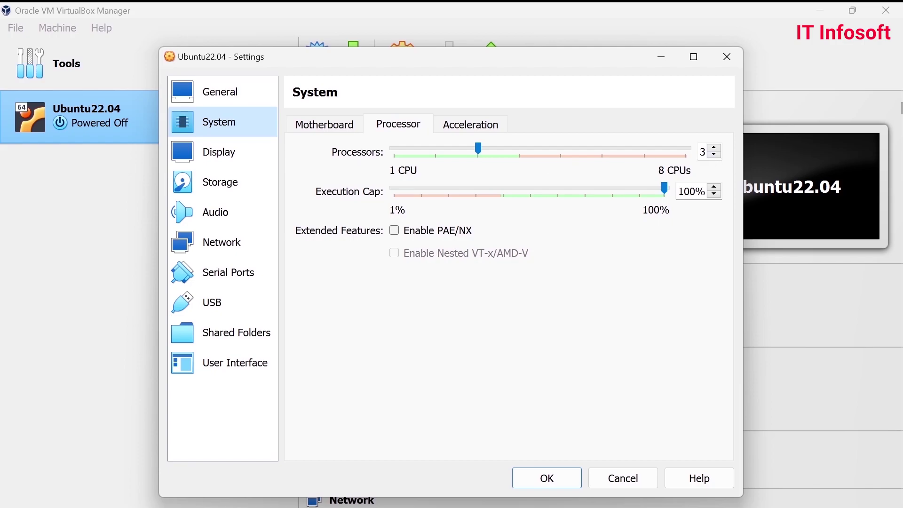
left_click(470, 128)
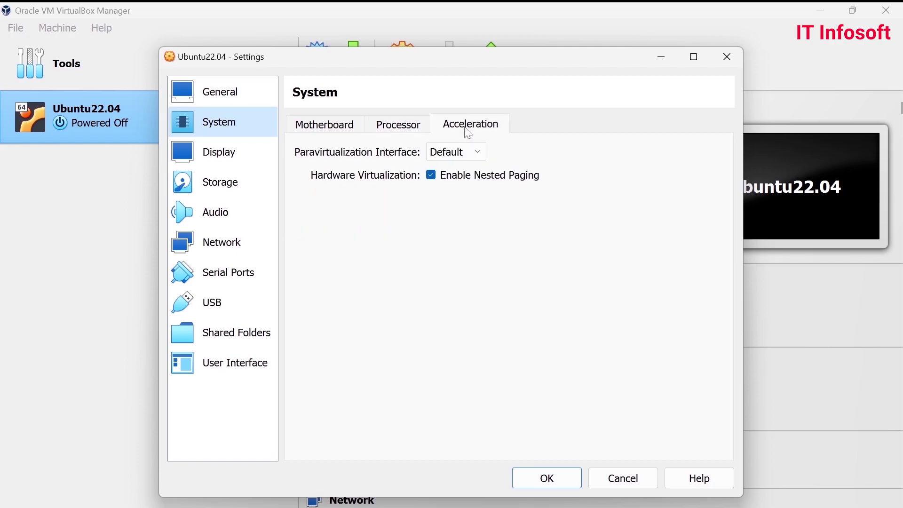
left_click(329, 126)
left_click(222, 157)
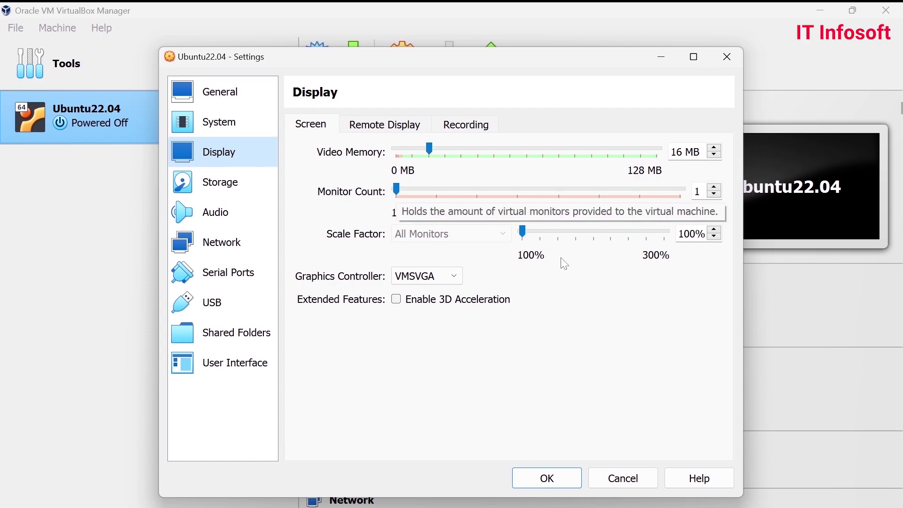
- Adjust the Screen tab's video memory slider until it settles at 64 MB
left_click_drag(435, 154, 680, 154)
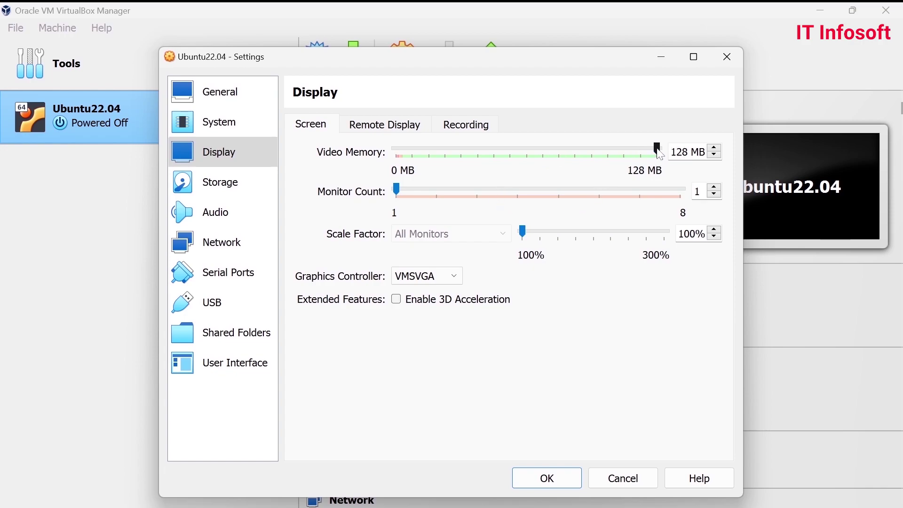
left_click_drag(659, 154, 516, 157)
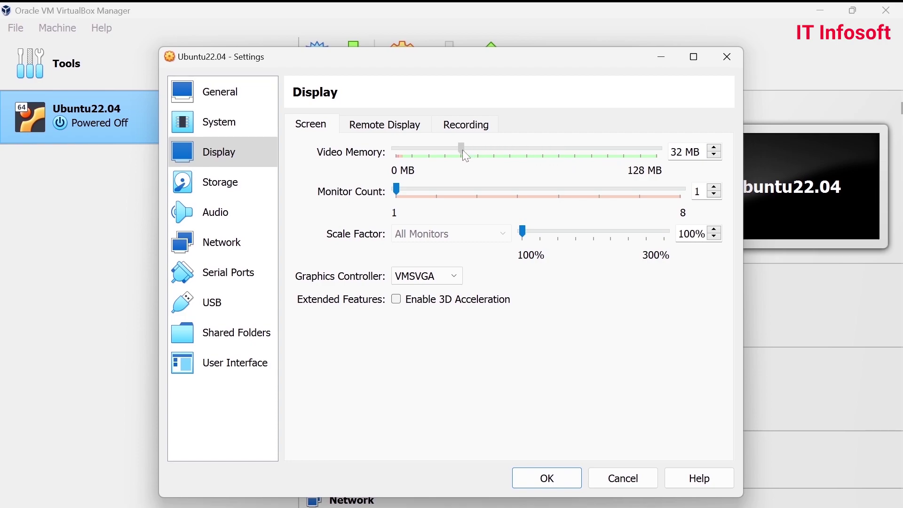
left_click_drag(464, 152, 464, 152)
left_click(393, 130)
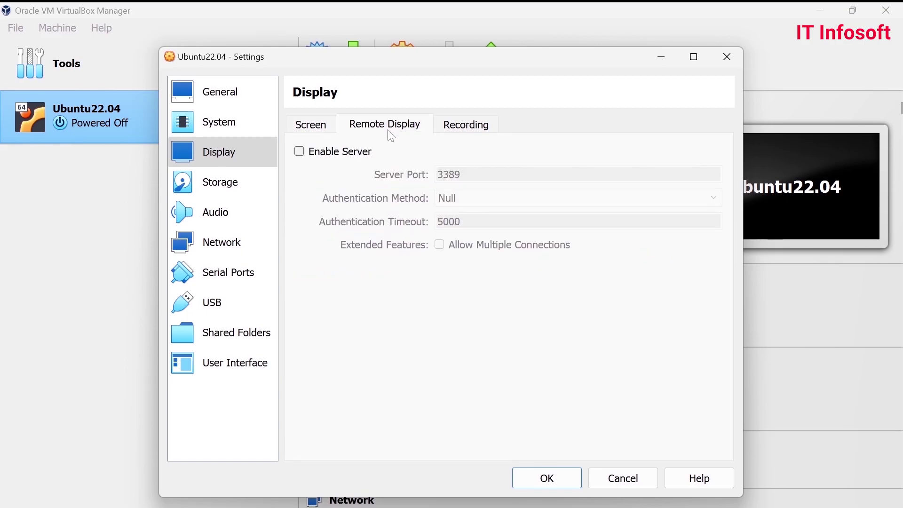
left_click(465, 130)
left_click(316, 128)
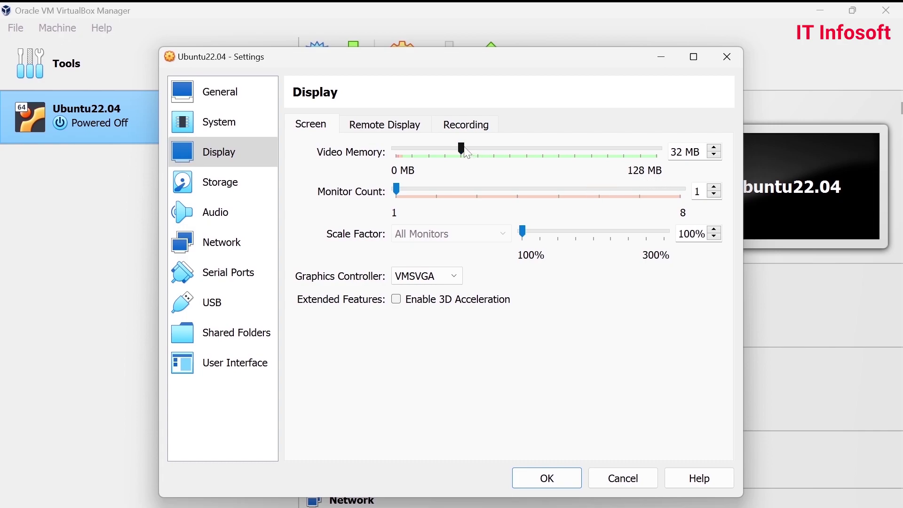
left_click_drag(463, 150, 529, 149)
- Load ubuntu-22.04.1-desktop-amd64.iso from drive E: into the empty IDE optical drive
left_click(232, 189)
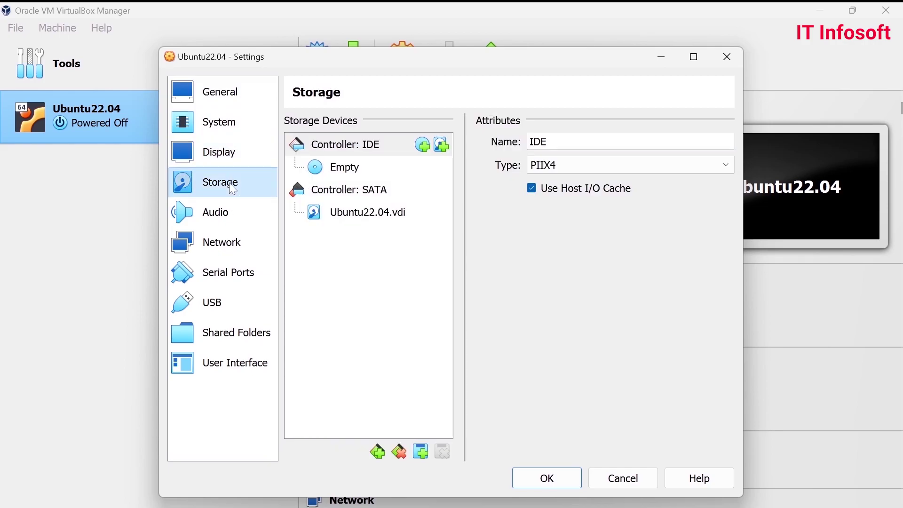
left_click(360, 175)
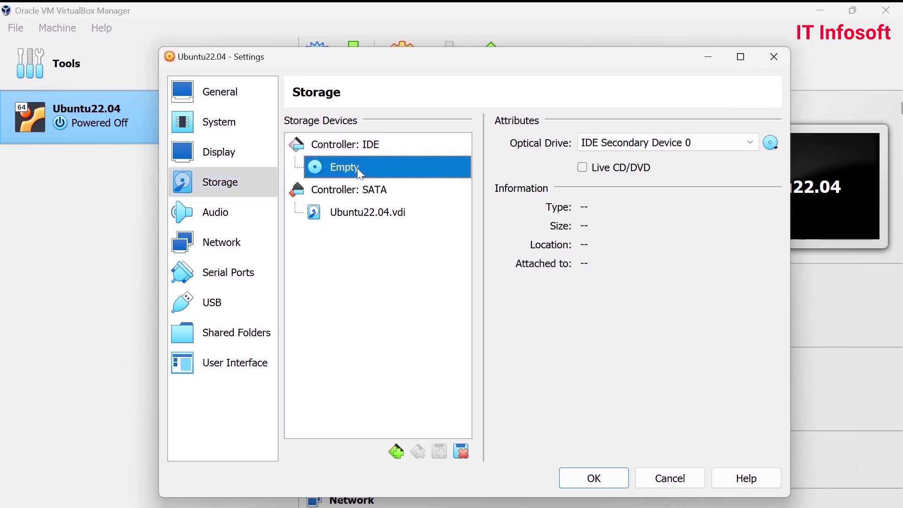
left_click(776, 149)
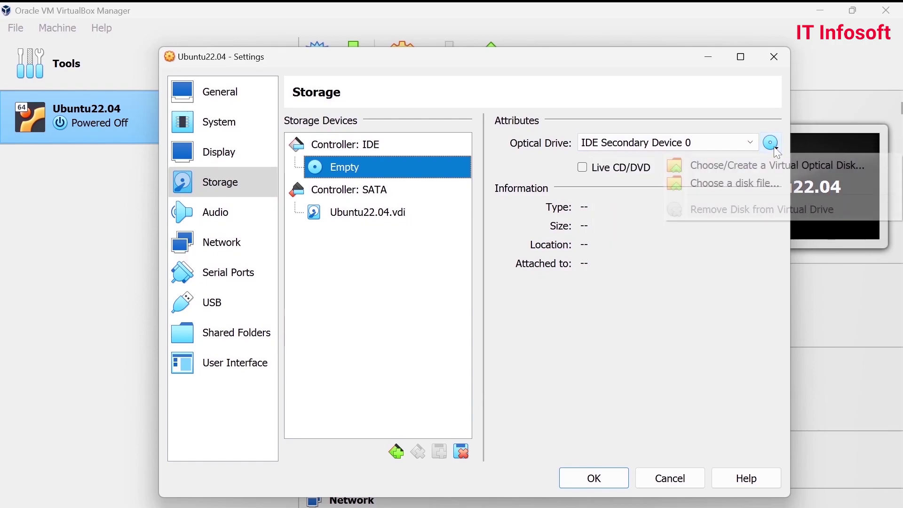
left_click(734, 184)
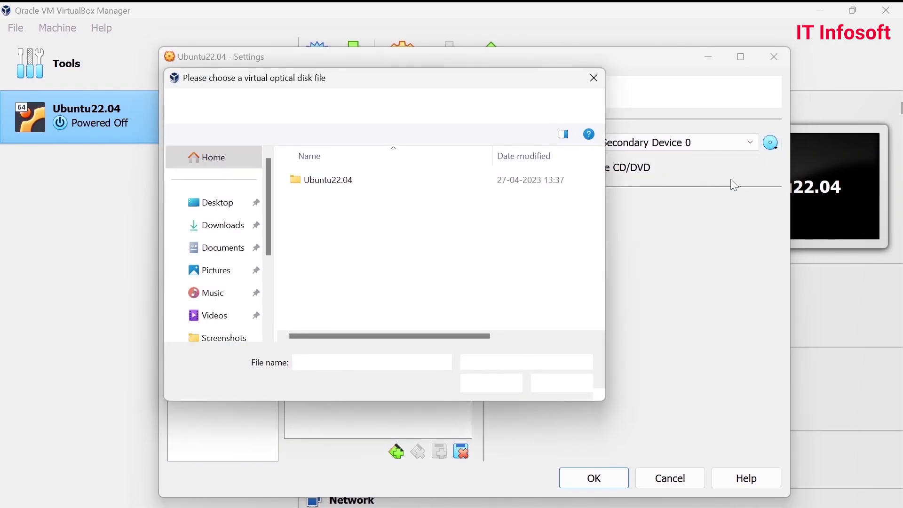
double_click(485, 81)
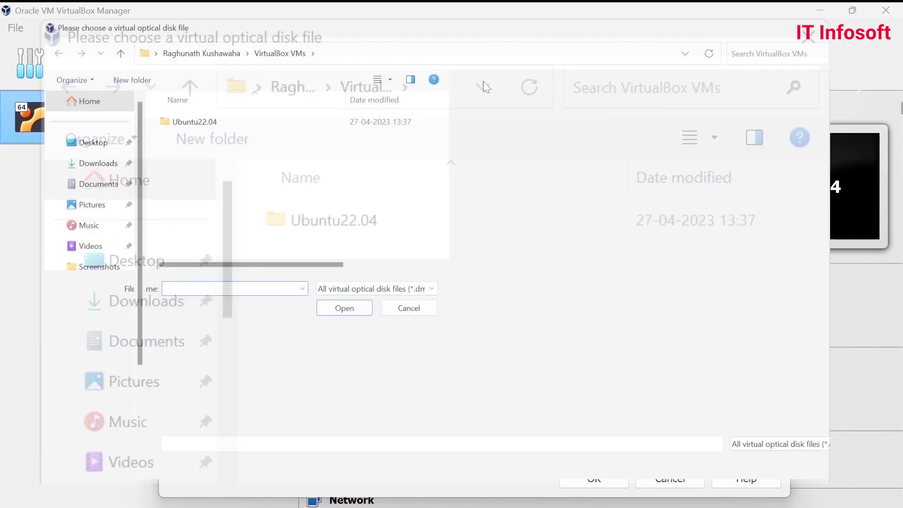
scroll(75, 367, "down", 1)
left_click(73, 389)
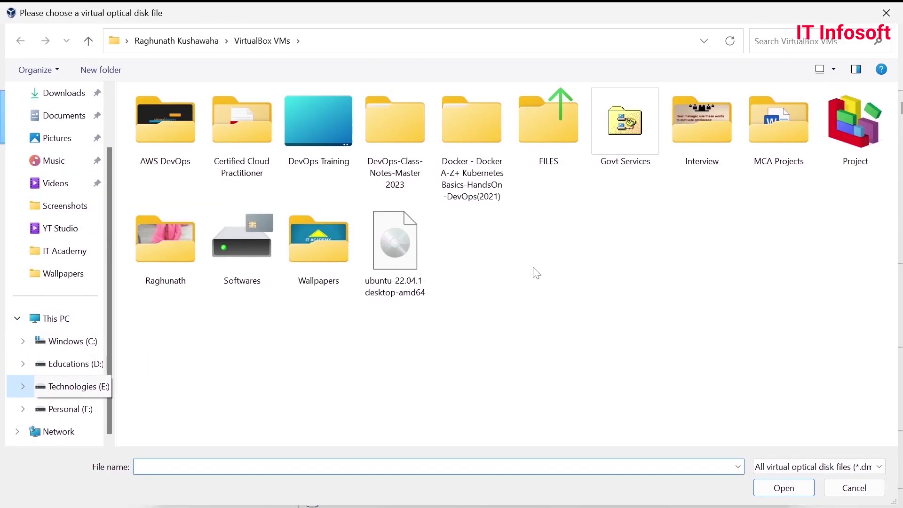
left_click(396, 248)
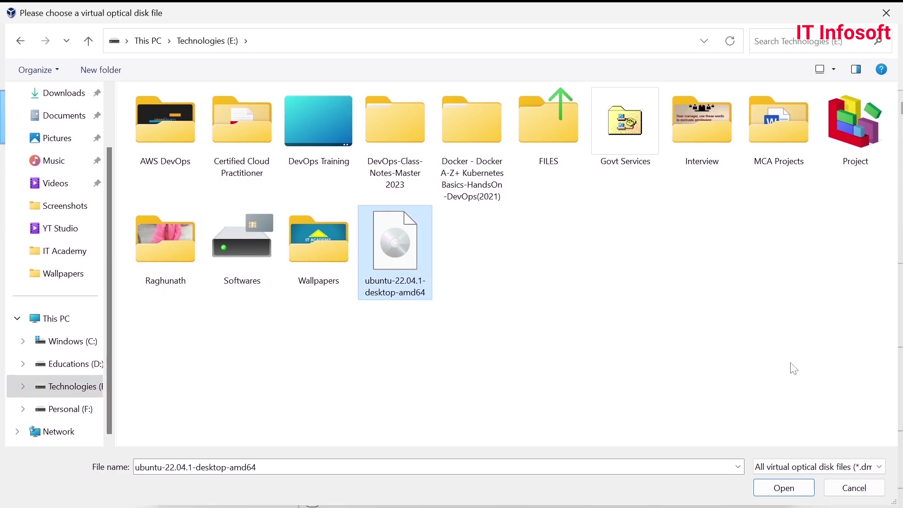
left_click(782, 488)
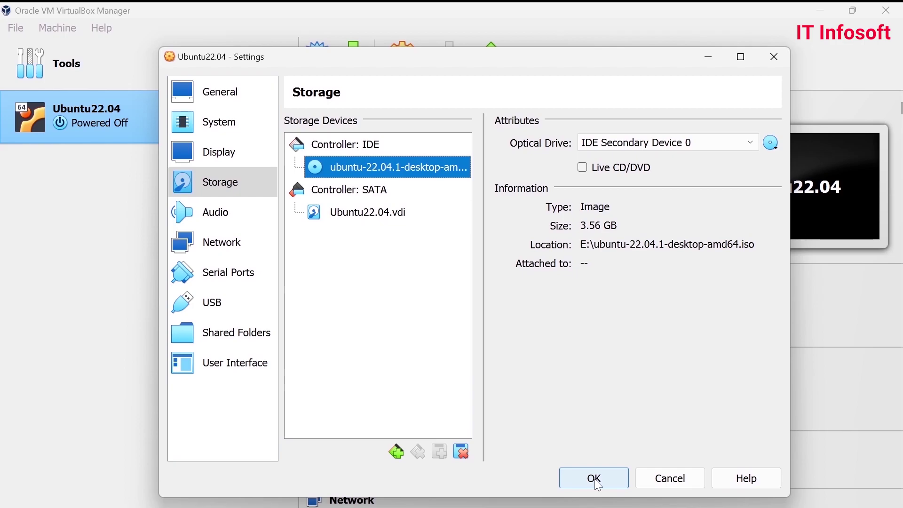
- Review the disk, ISO, Audio, Network and General settings, then save and start Ubuntu22.04
left_click(357, 213)
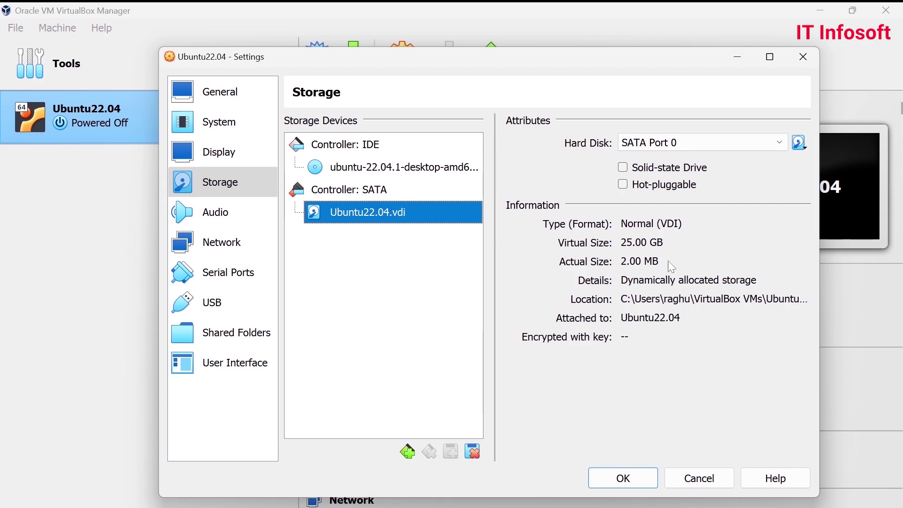
left_click(368, 170)
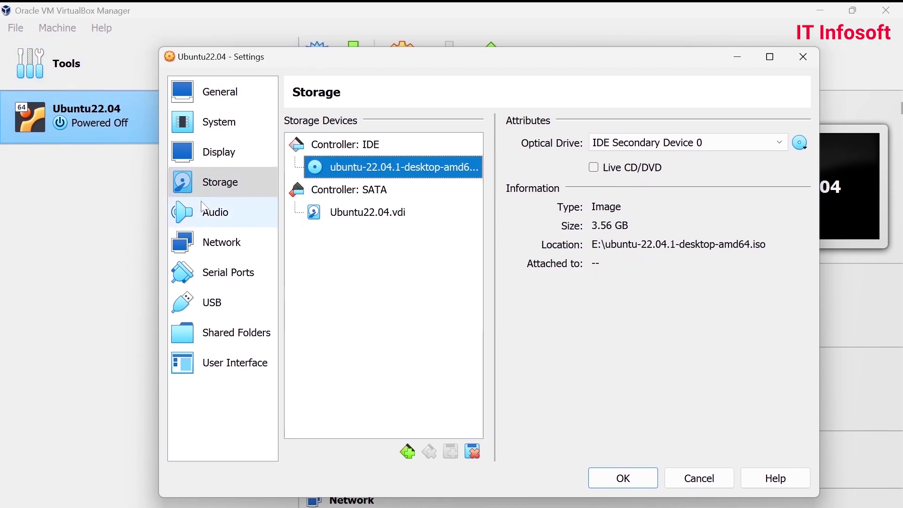
left_click(205, 211)
left_click(223, 245)
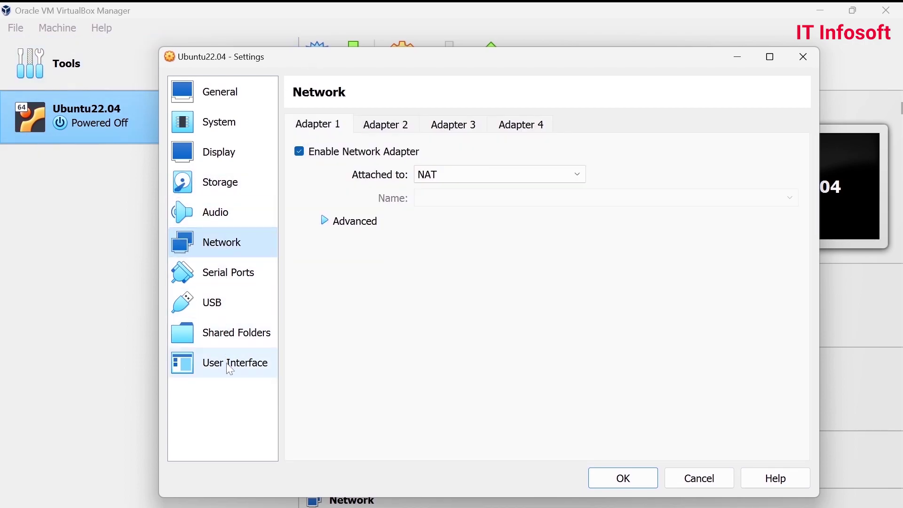
left_click(217, 92)
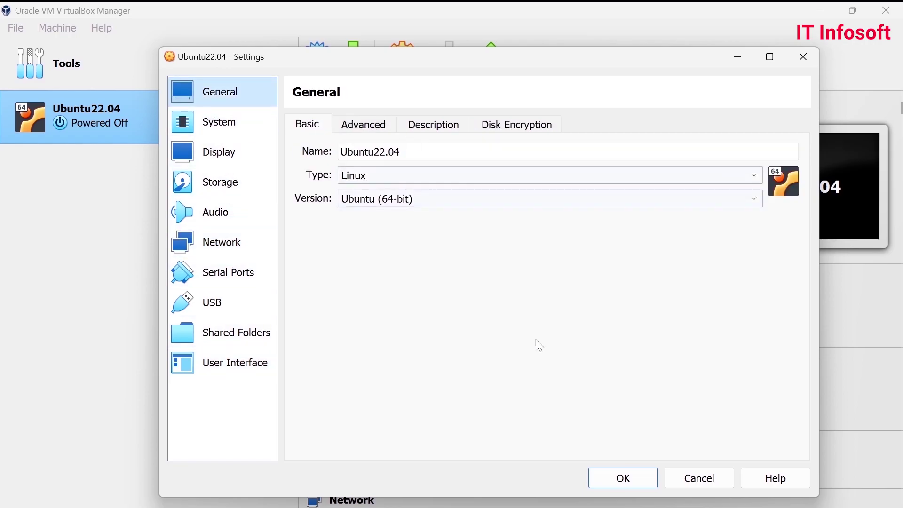
left_click(217, 182)
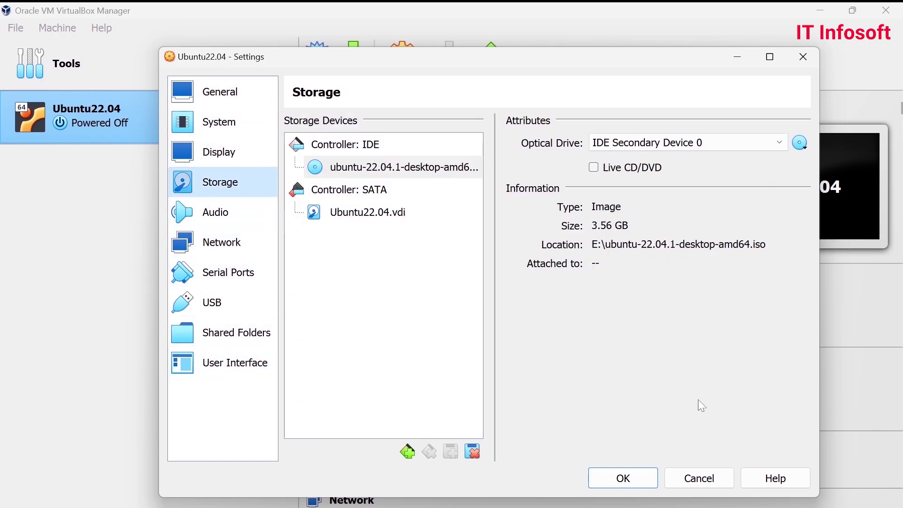
left_click(637, 475)
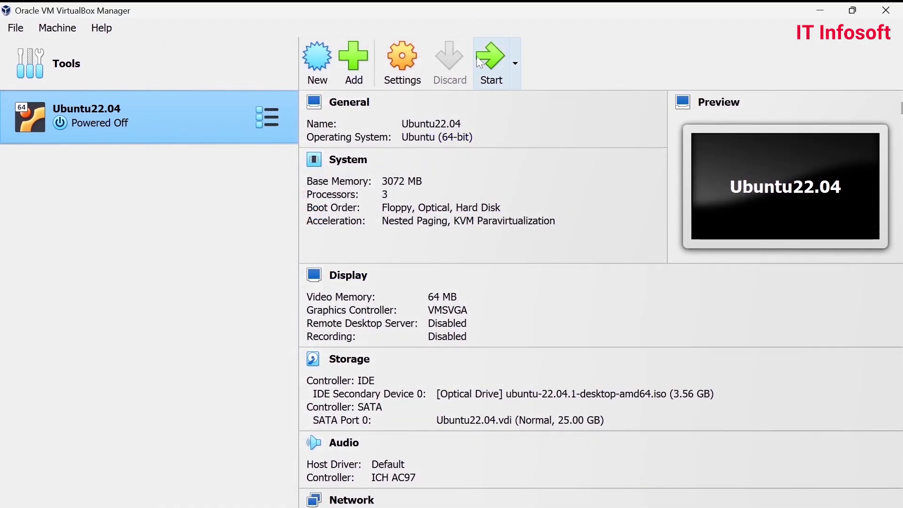
left_click(490, 60)
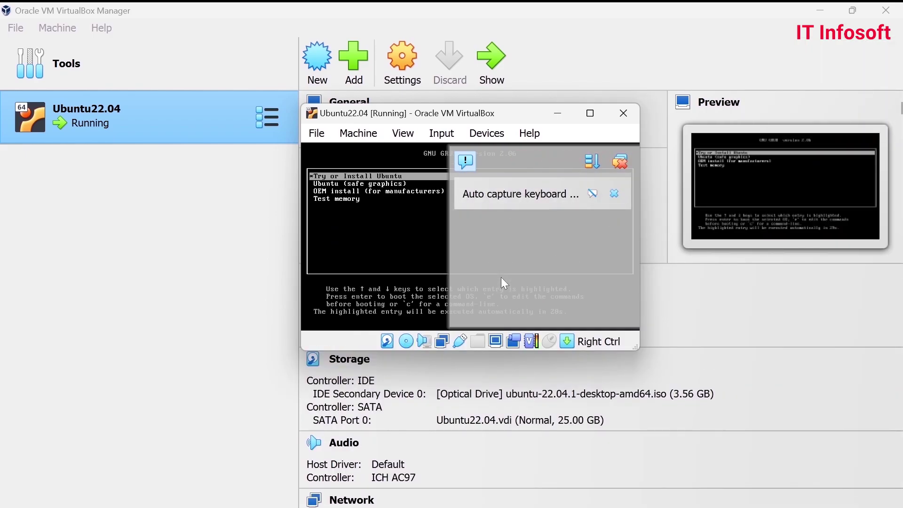
- Dismiss the keyboard auto-capture notice, then enlarge the VM window and move it left
left_click(617, 162)
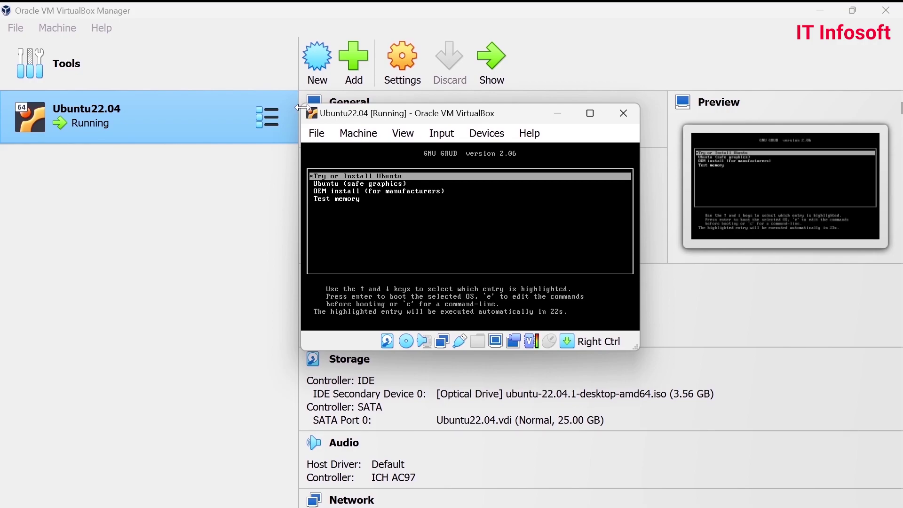
left_click_drag(636, 350, 805, 457)
left_click_drag(593, 106, 438, 101)
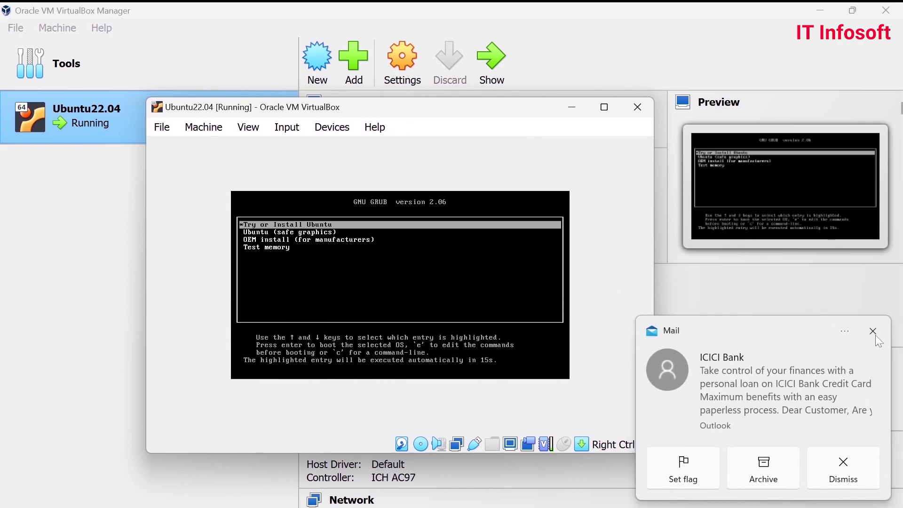
- Dismiss the mail notification and boot the Try or Install Ubuntu GRUB entry
left_click(875, 333)
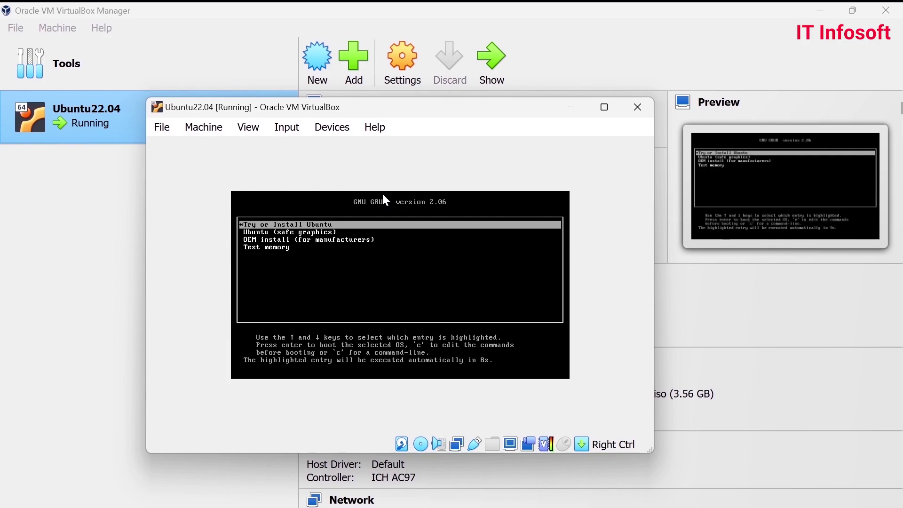
key("Down")
key("Up")
key("Return")
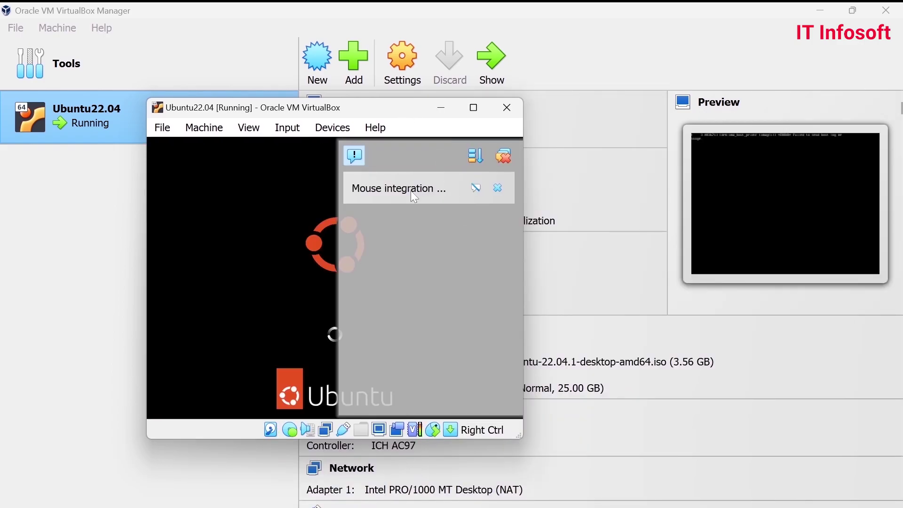
- Close the mouse integration notice and reposition the VM window, maximizing then restoring it
left_click_drag(329, 112, 421, 109)
left_click(554, 148)
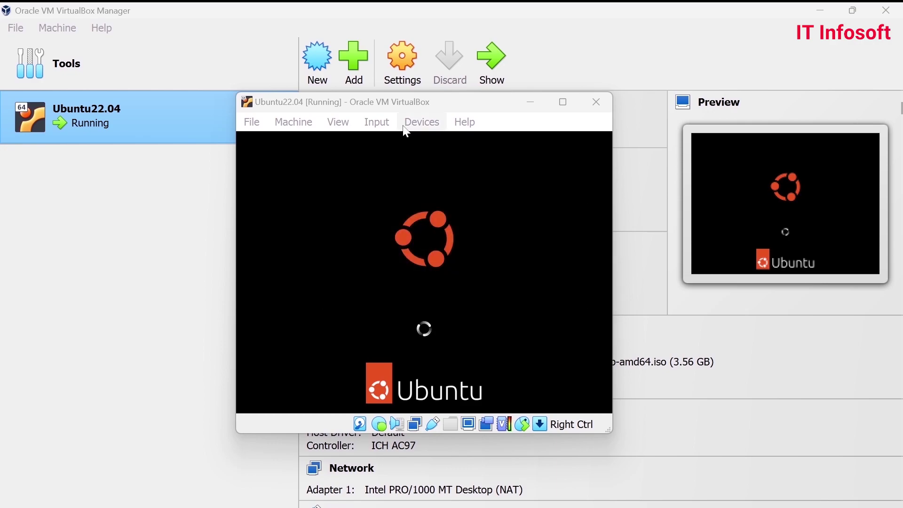
left_click(416, 105)
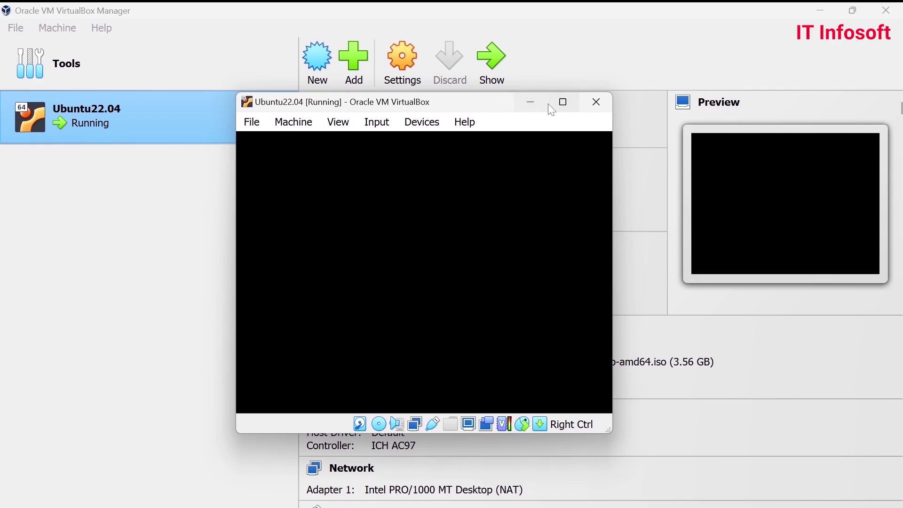
left_click(563, 102)
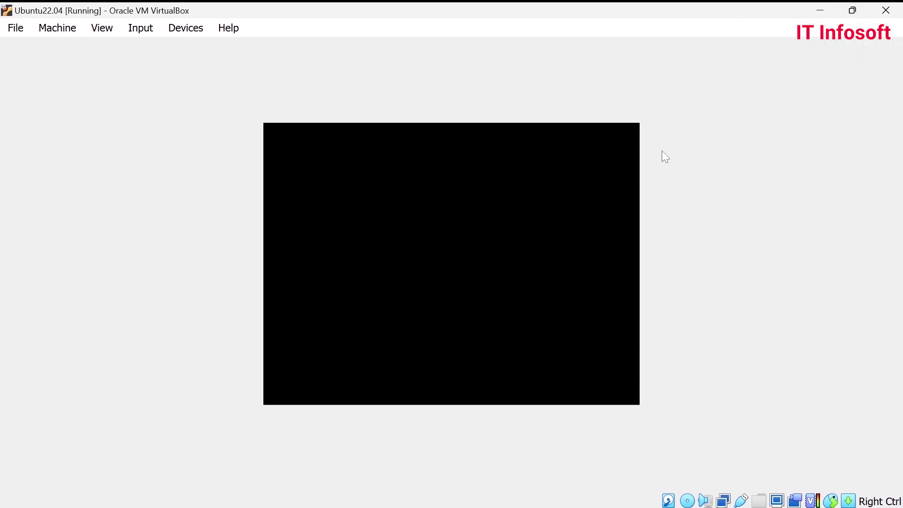
left_click(852, 11)
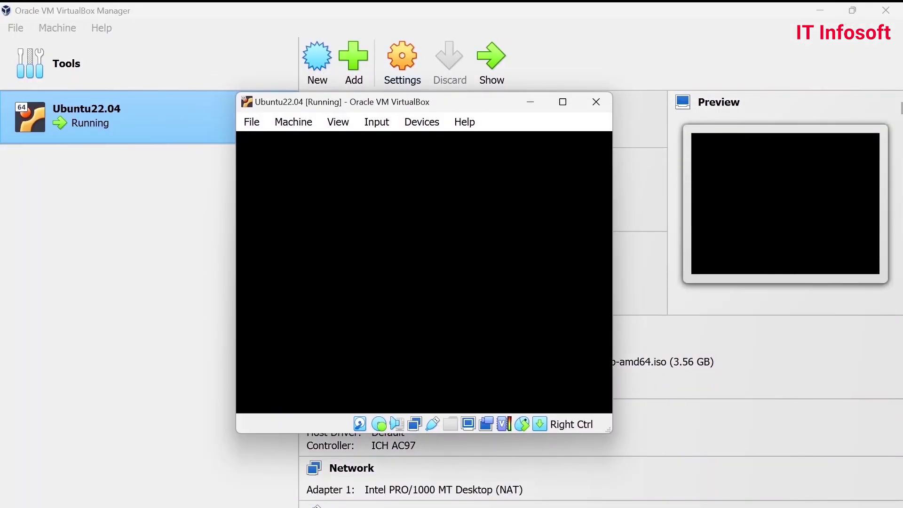
- Move the VM window lower and leave it maximized on the installer's Welcome screen
left_click_drag(391, 109, 408, 122)
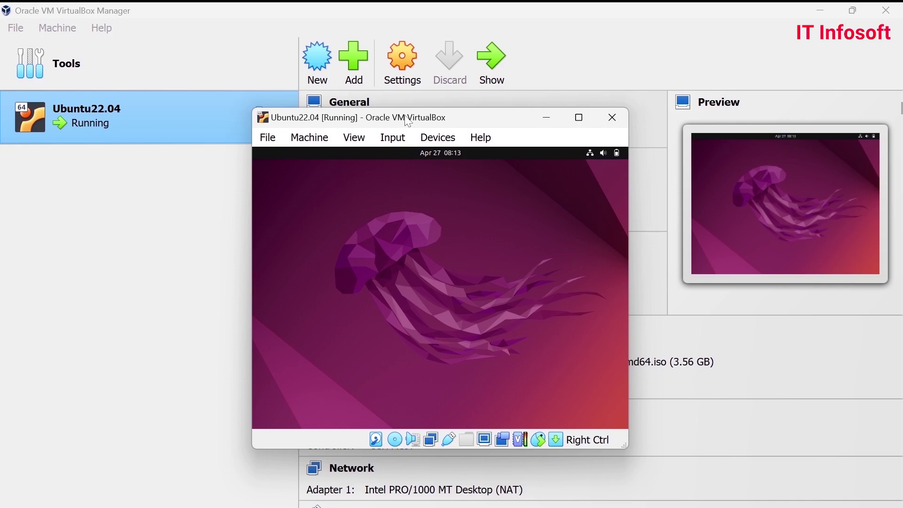
left_click(582, 120)
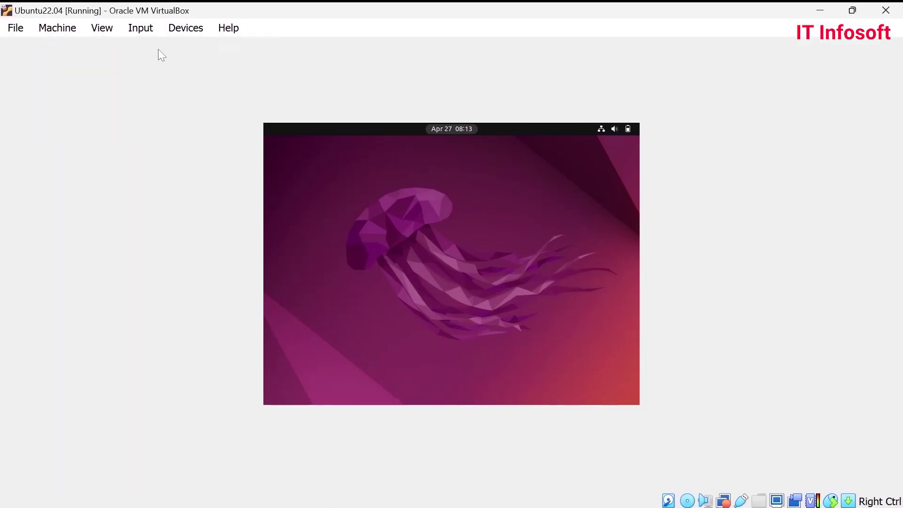
left_click(852, 11)
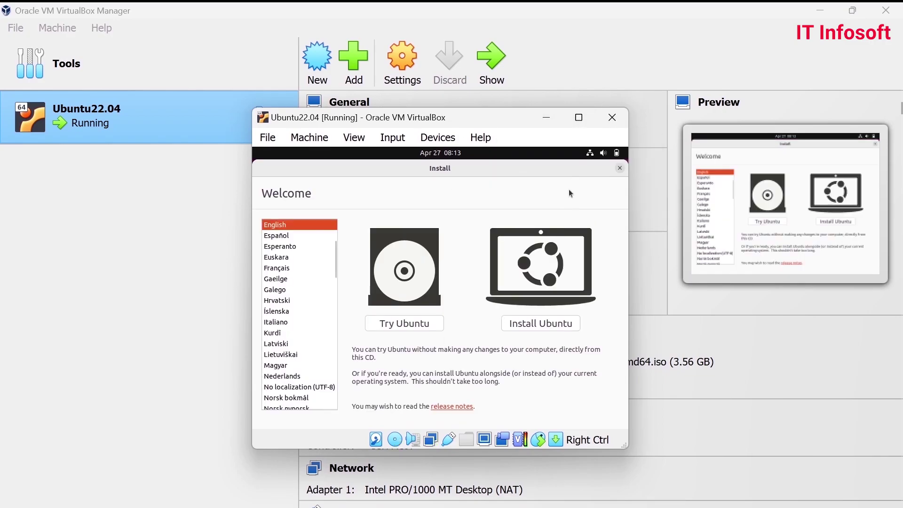
left_click(578, 118)
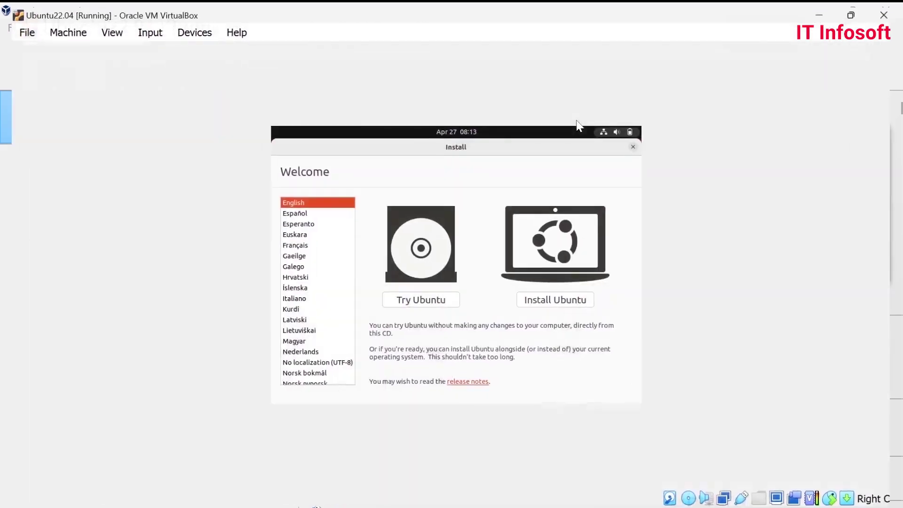
left_click(851, 11)
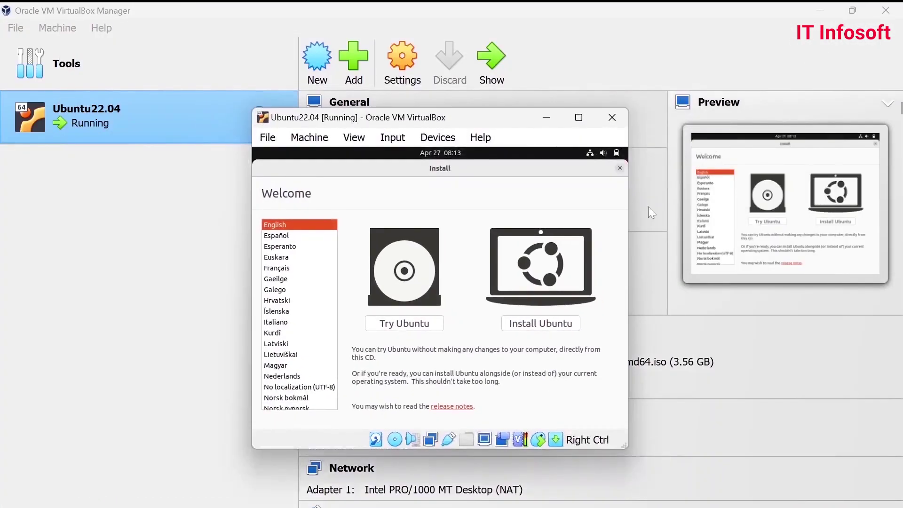
left_click(580, 117)
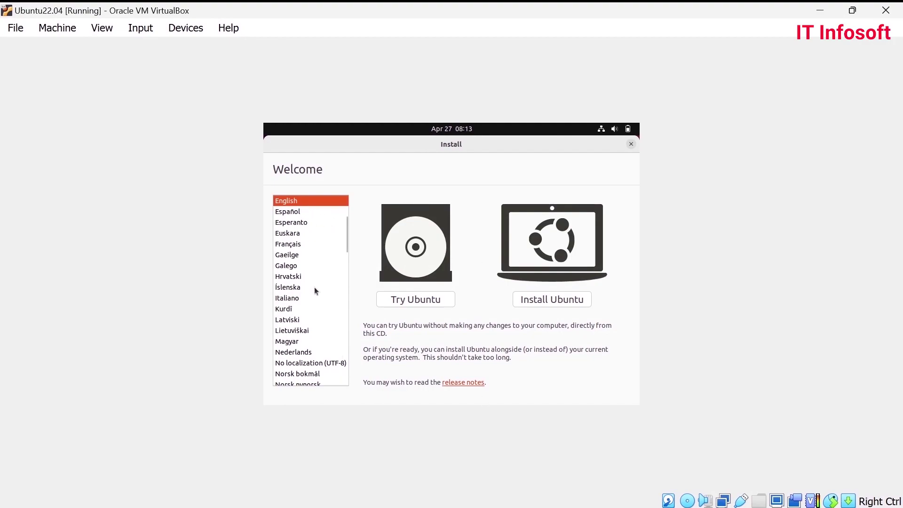
scroll(314, 266, "up", 3)
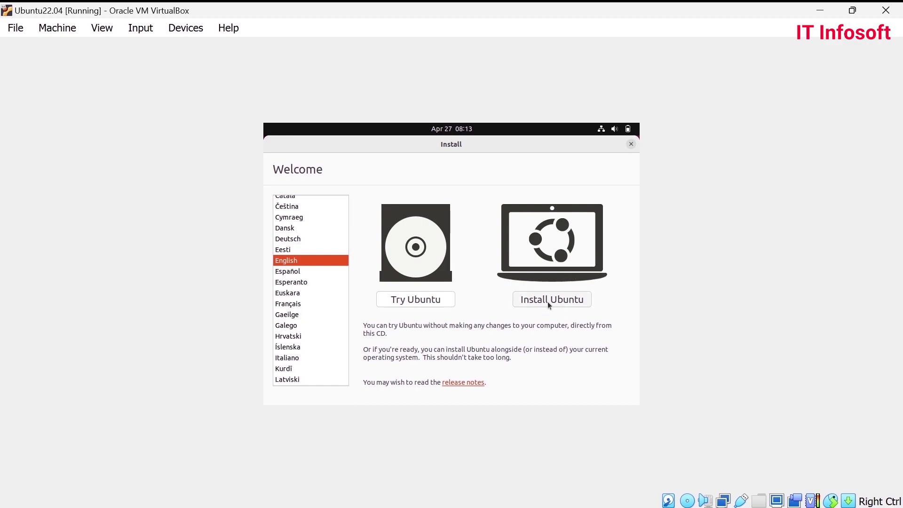
- Choose Install Ubuntu and keep the English (US) keyboard layout
left_click(547, 300)
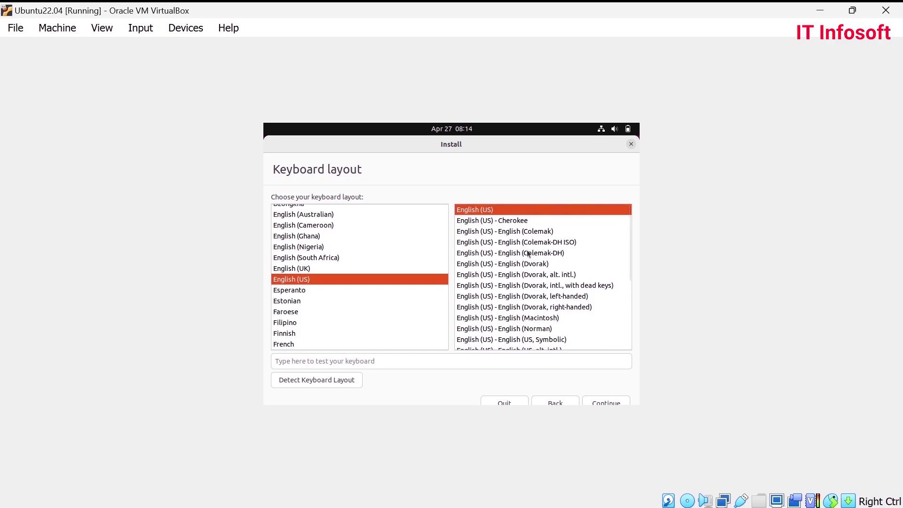
left_click(607, 401)
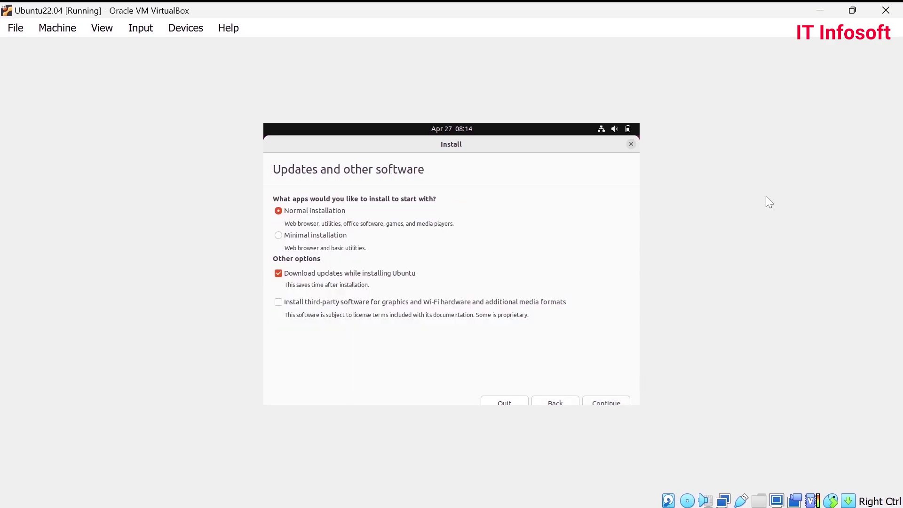
- Tick installing third-party software for graphics, Wi-Fi and media formats, leaving the window maximized
left_click(852, 10)
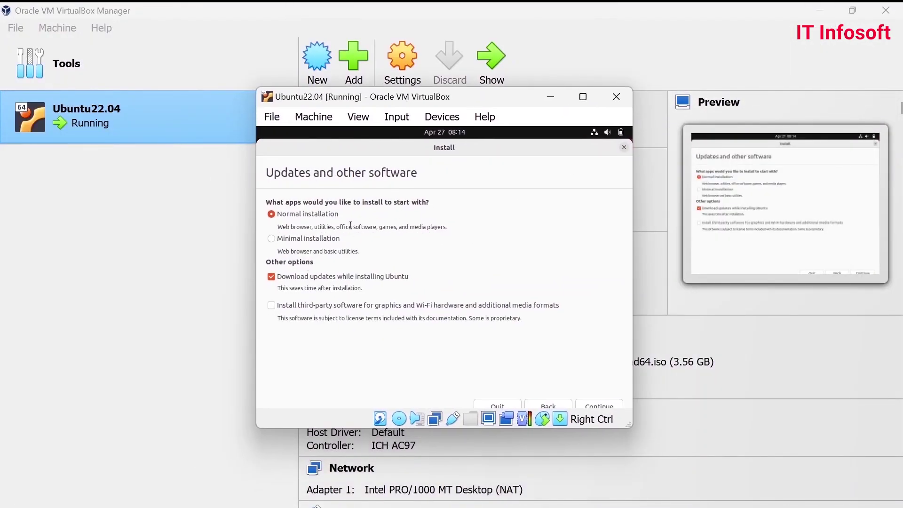
left_click(587, 95)
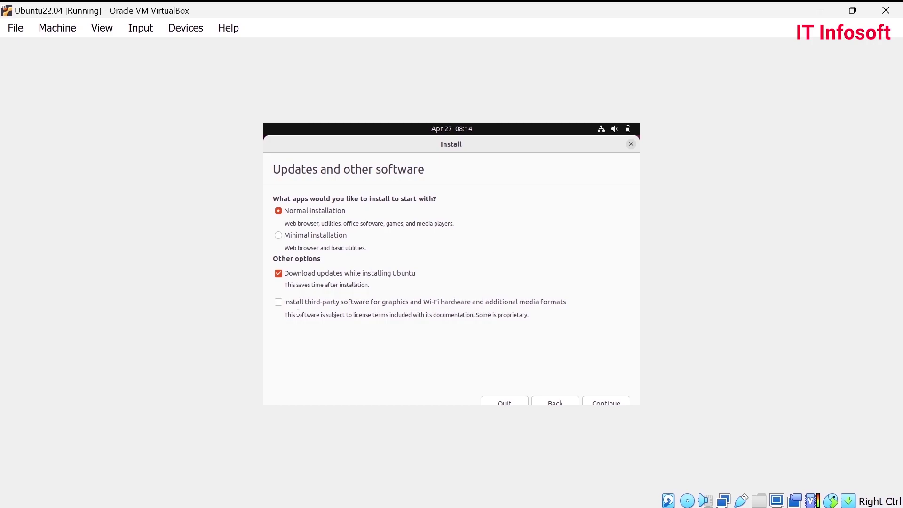
left_click(278, 303)
left_click(852, 11)
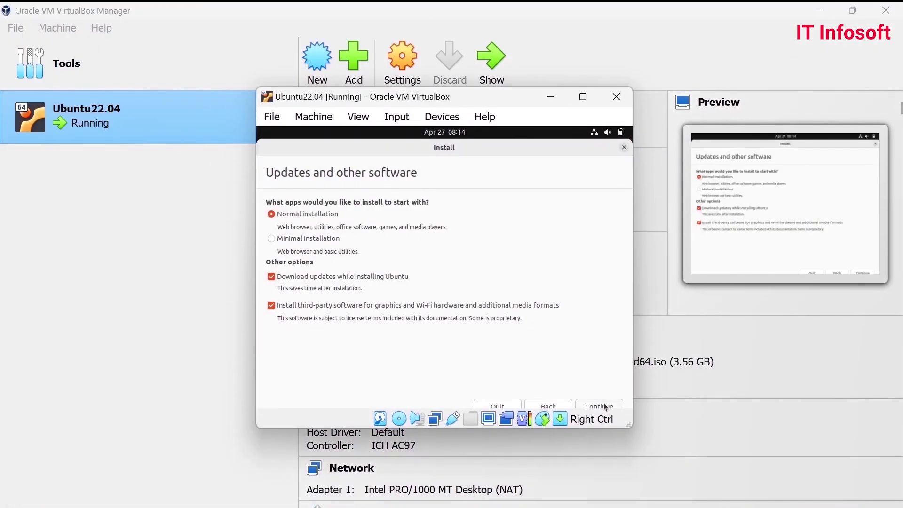
left_click(661, 97)
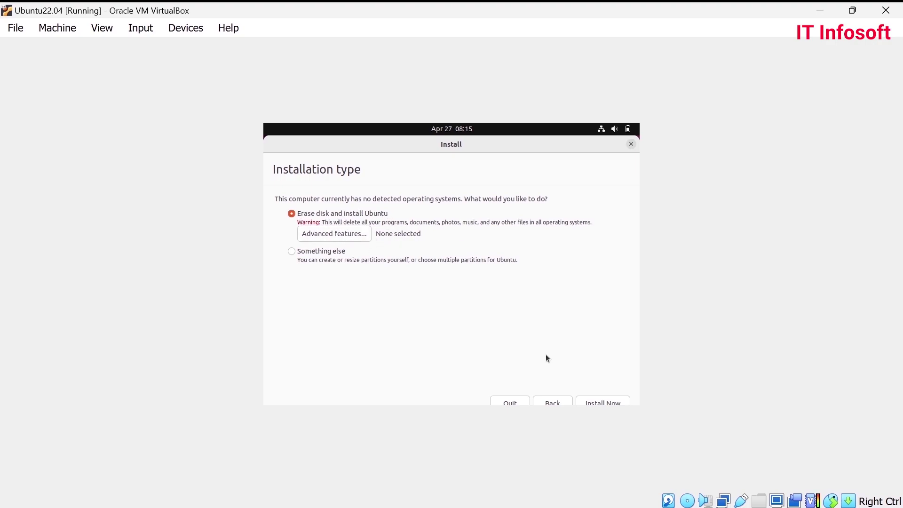
- Install Now with Erase disk and install Ubuntu, and approve writing the partition changes
left_click(593, 402)
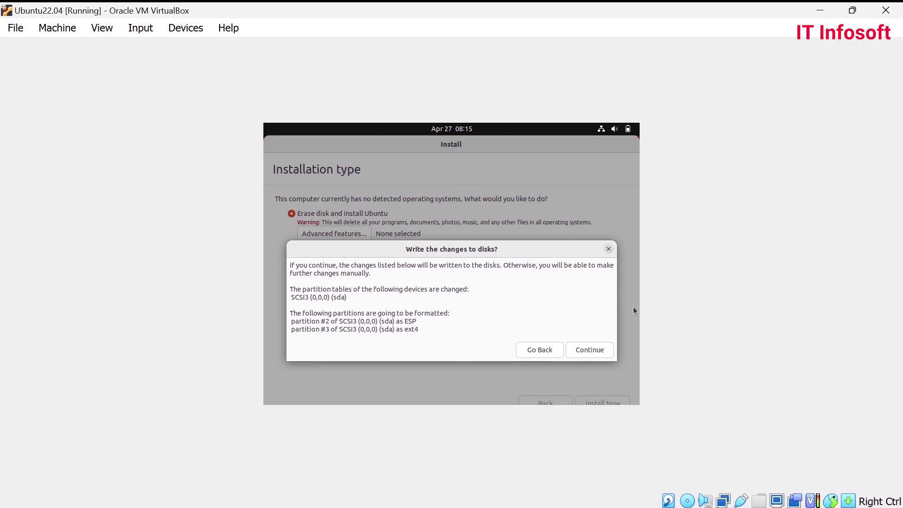
left_click(590, 351)
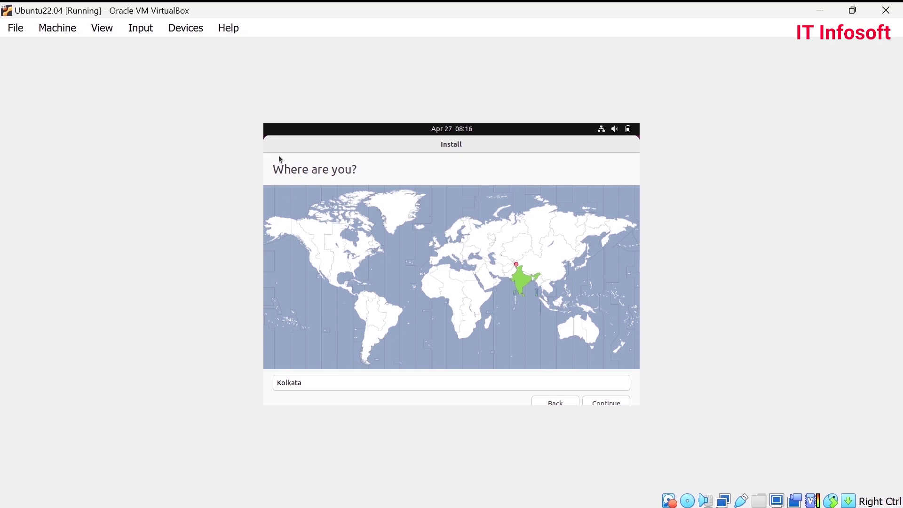
- Accept Kolkata as the installation's location
left_click(604, 406)
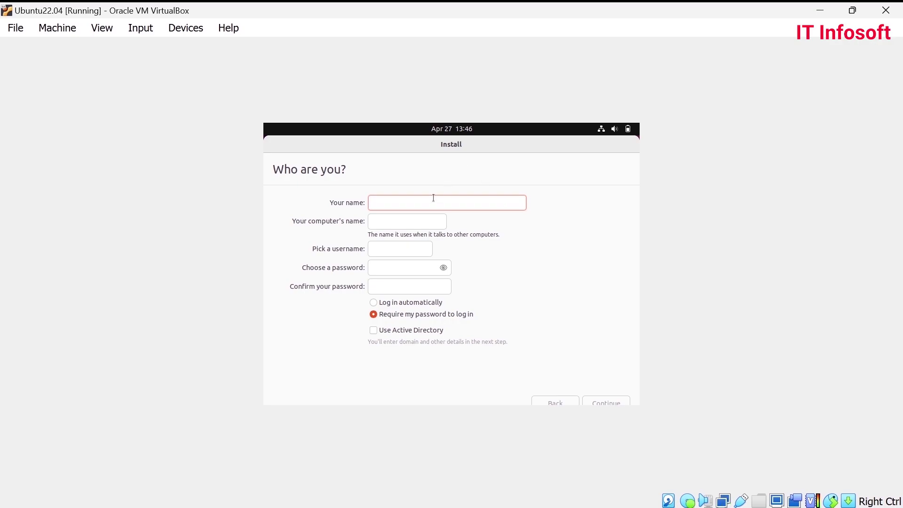
- Enter IT-Academy as the name, shorten the computer name, set the password and continue
type("IT-Academy")
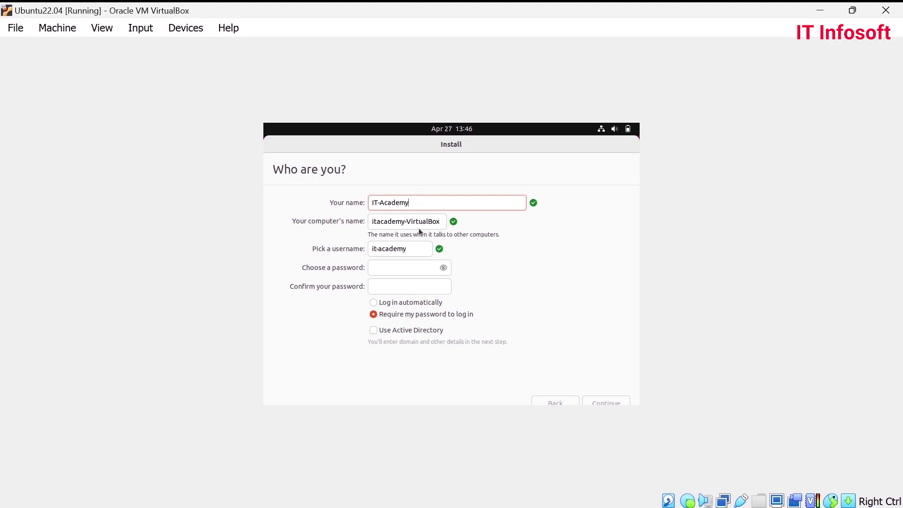
left_click(441, 222)
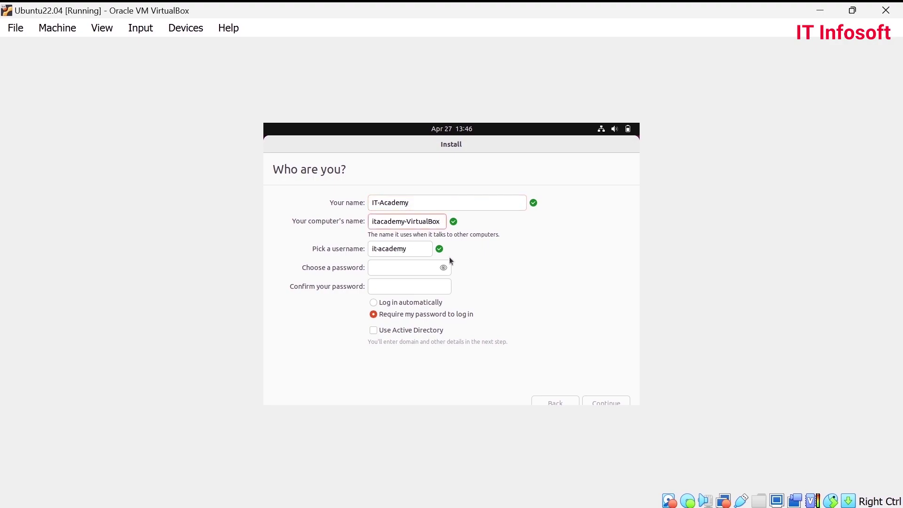
key("BackSpace")
key("BackSpace")
key("BackSpace")
key("BackSpace")
key("BackSpace")
key("BackSpace")
key("BackSpace")
key("BackSpace")
key("BackSpace")
key("BackSpace")
key("BackSpace")
left_click(419, 270)
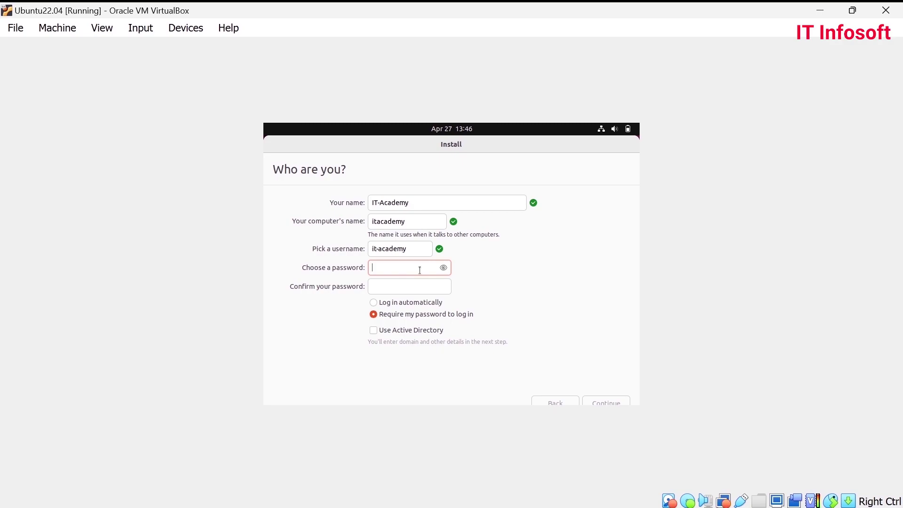
type("12345678")
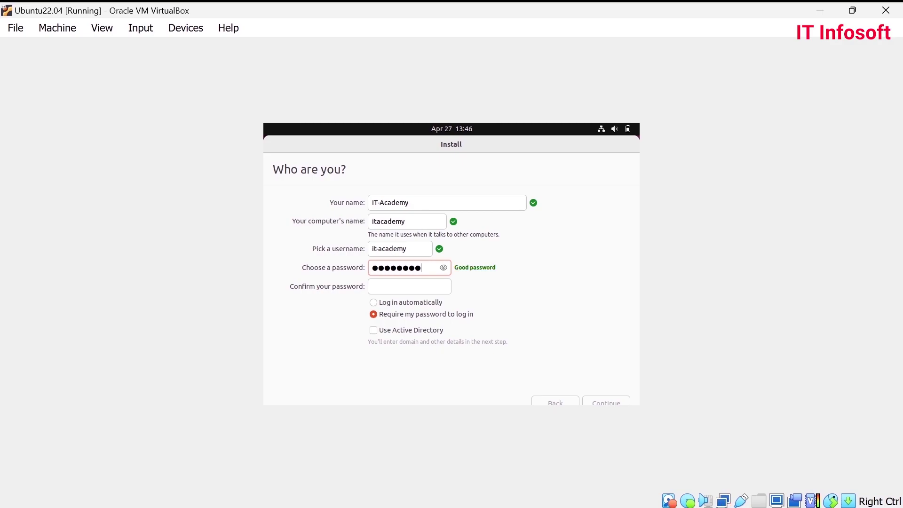
key("Tab")
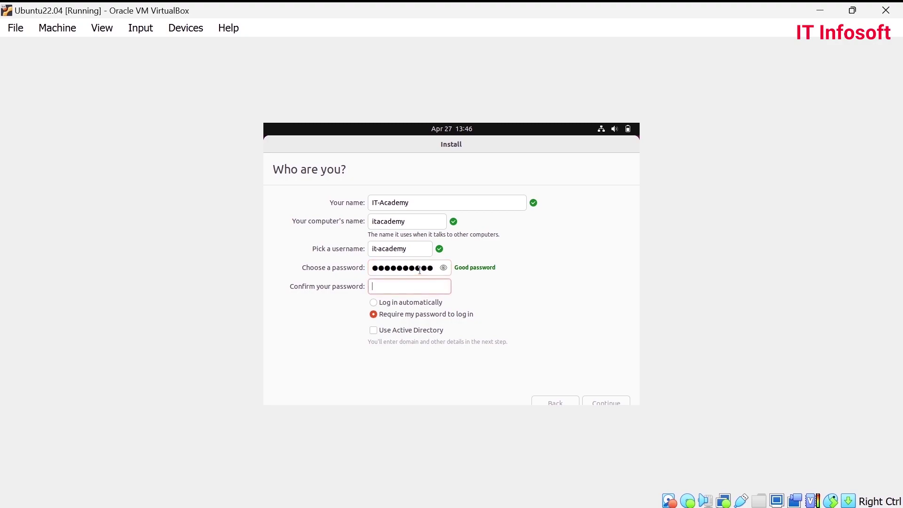
type("12345678910")
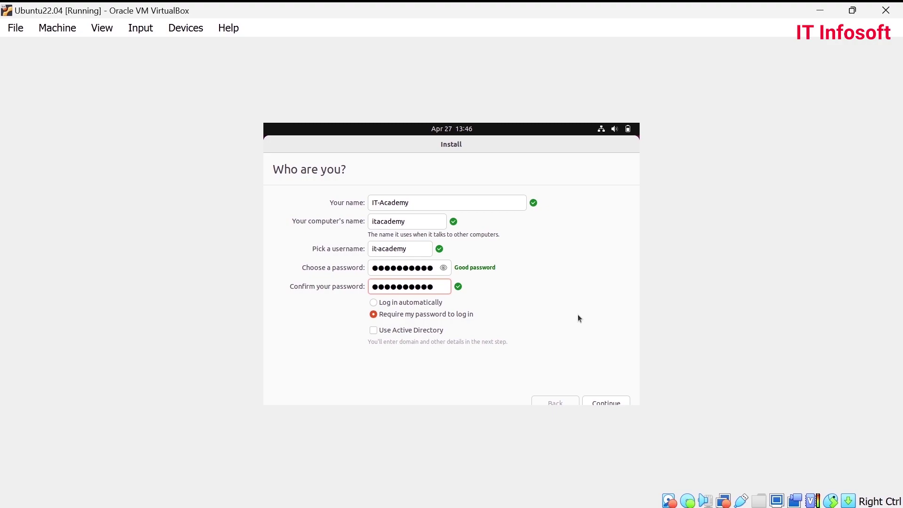
left_click(607, 403)
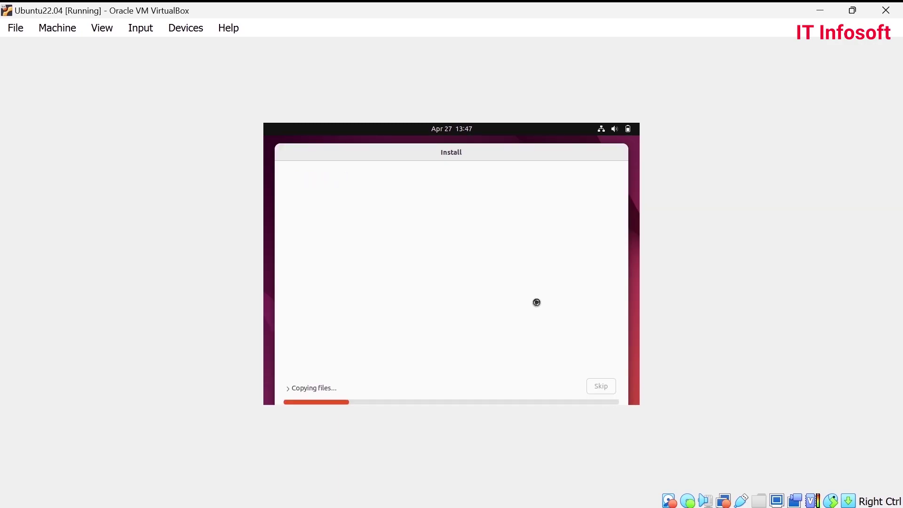
- Wait through the Ubuntu installer slideshow while toggling and repositioning the VM window
left_click(852, 10)
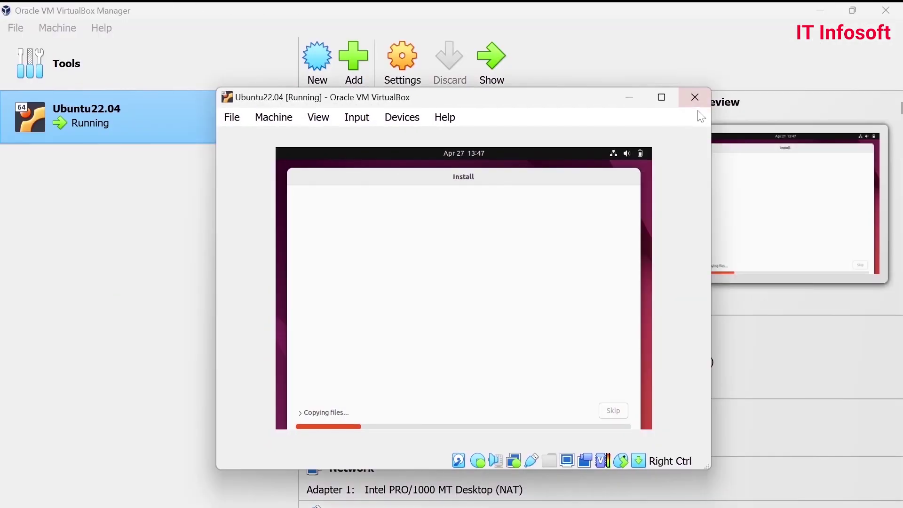
mouse_move(422, 95)
left_mouse_down()
mouse_move(423, 110)
mouse_move(423, 99)
left_mouse_up()
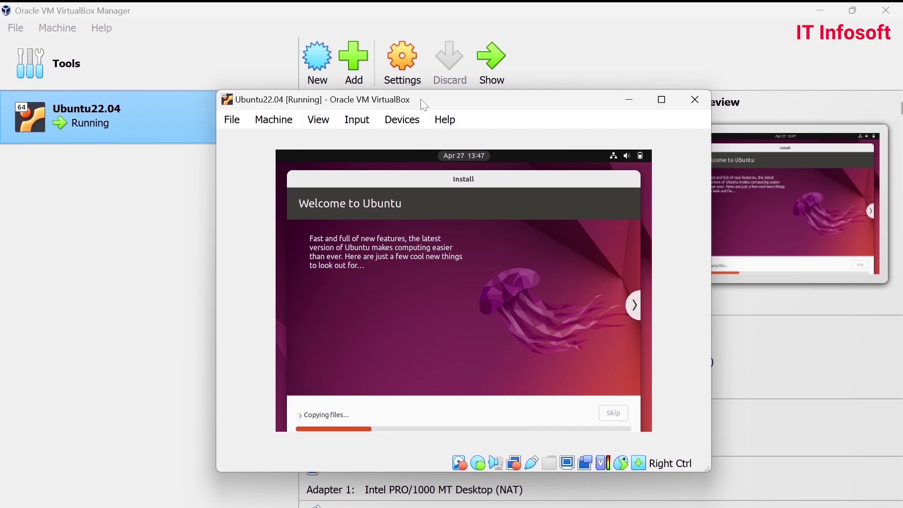
left_click(659, 99)
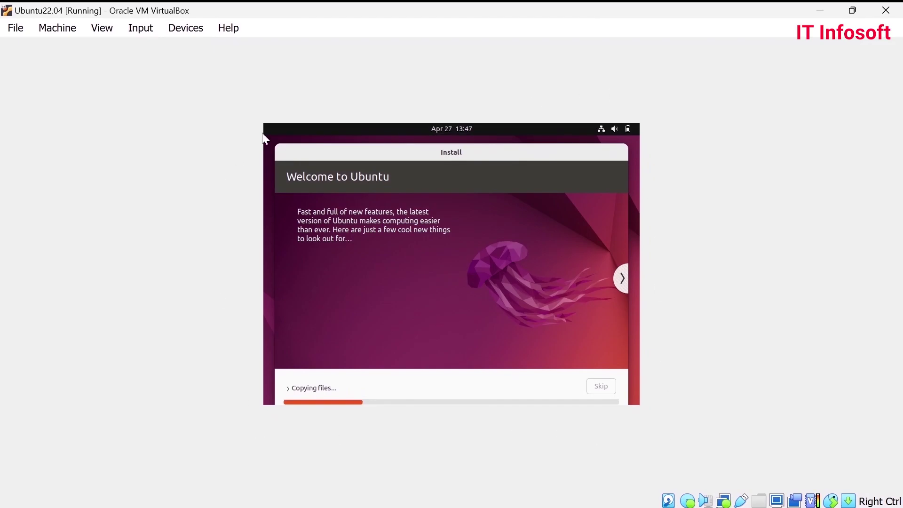
left_click(858, 9)
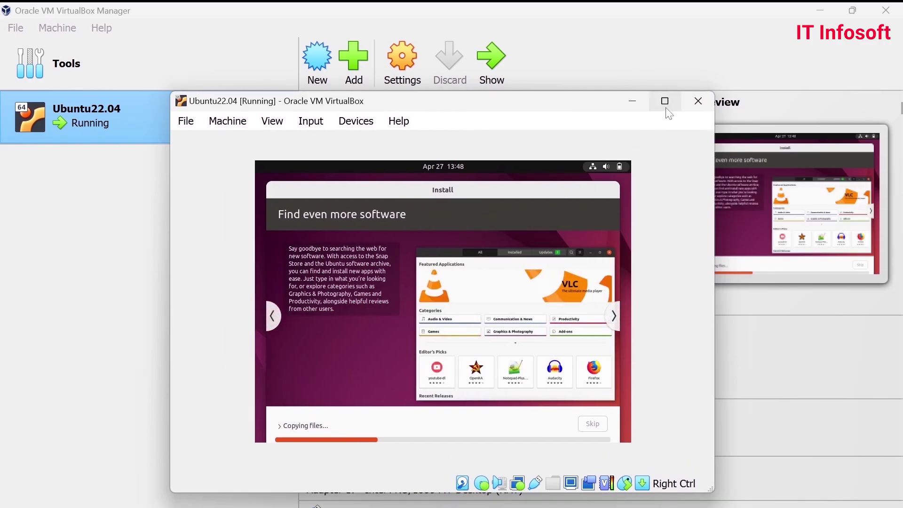
left_click(665, 101)
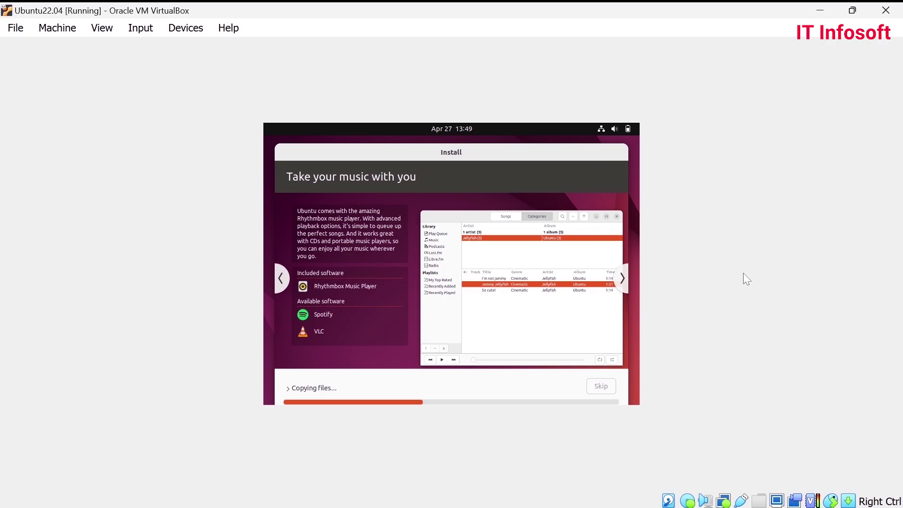
left_click(852, 11)
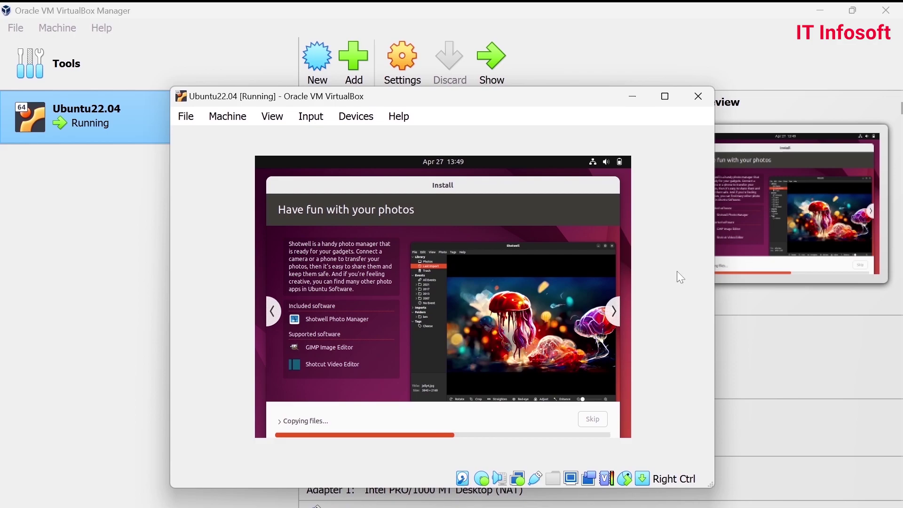
left_click_drag(420, 106, 421, 118)
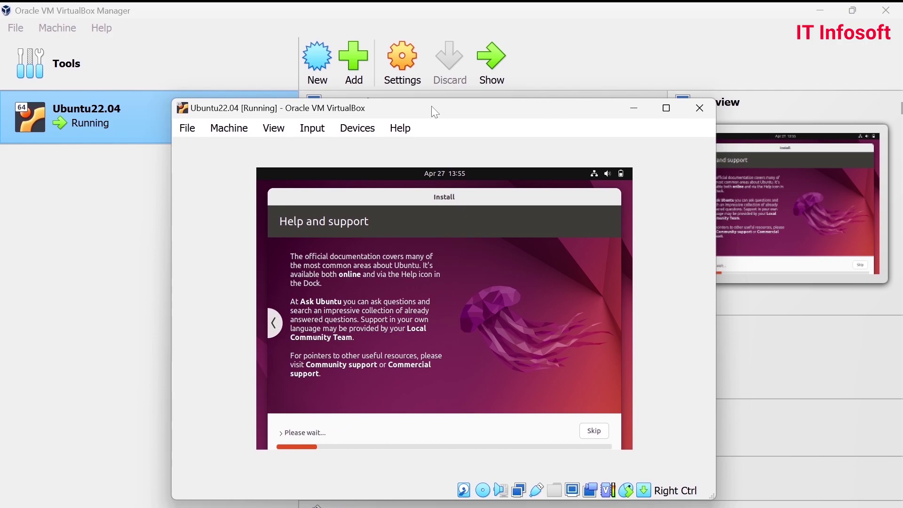
- Maximize and restore the VM window while the installer retrieves its remaining files
left_click(666, 107)
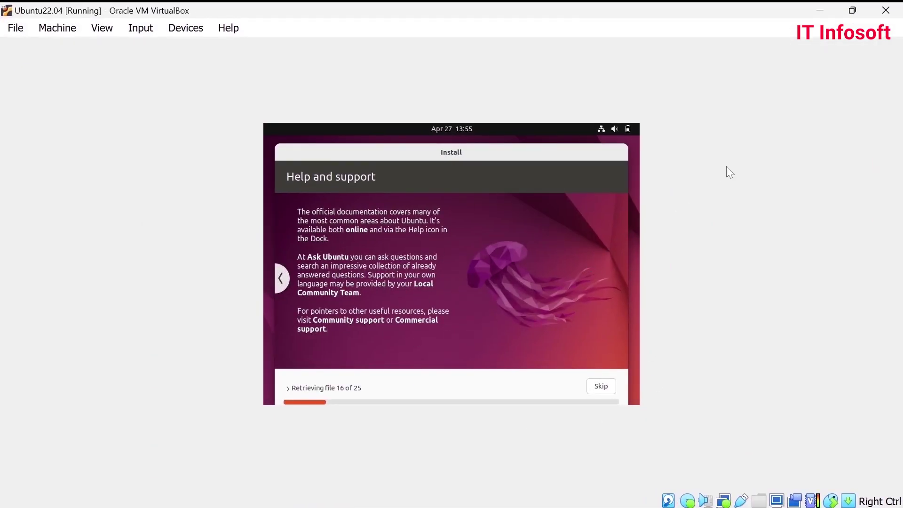
left_click(852, 10)
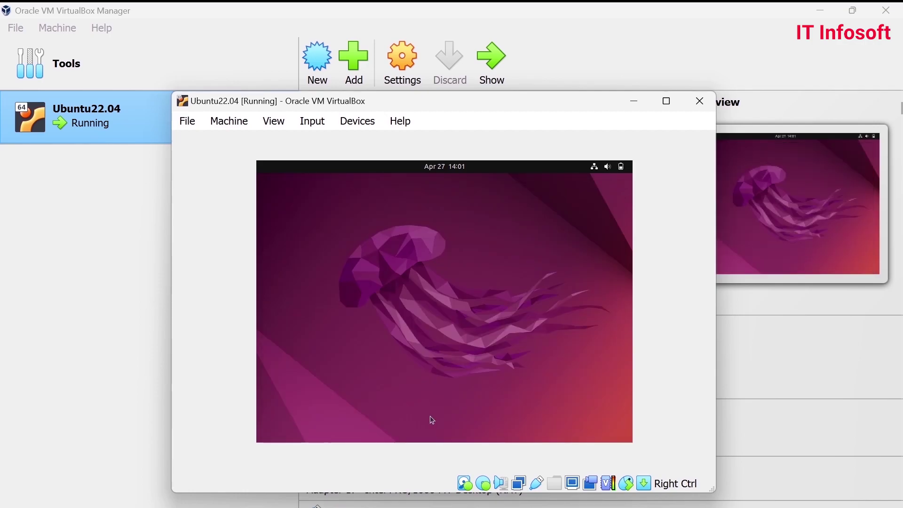
- Choose Restart Now in the Installation Complete dialog
left_click(526, 338)
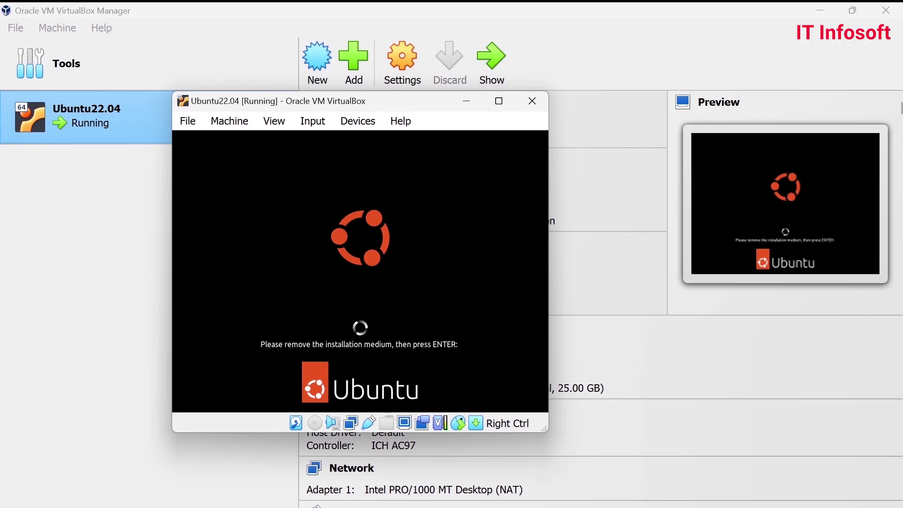
- Confirm the installation medium removal, then enlarge the VM window and shift it left
key("Return")
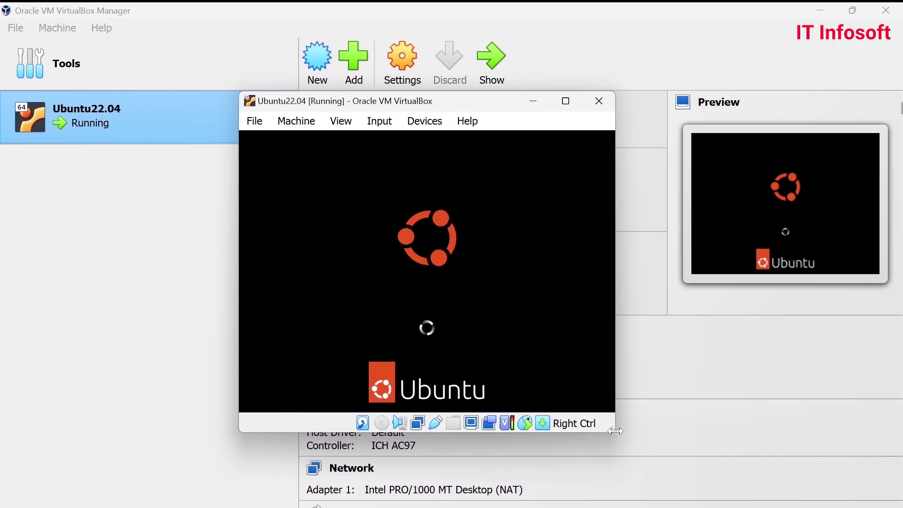
left_click_drag(612, 429, 764, 488)
left_click_drag(505, 98, 467, 105)
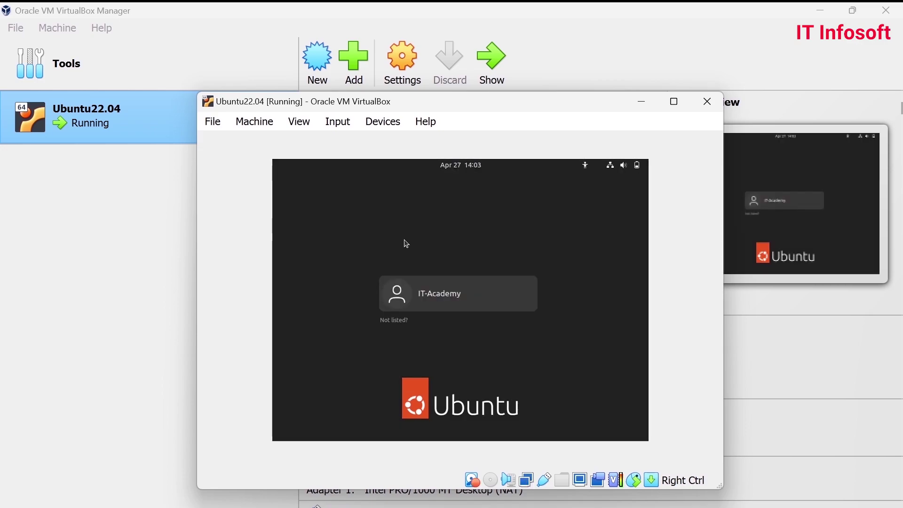
- Maximize the VM window and log in to the new user account with its password
left_click(674, 101)
left_click(451, 259)
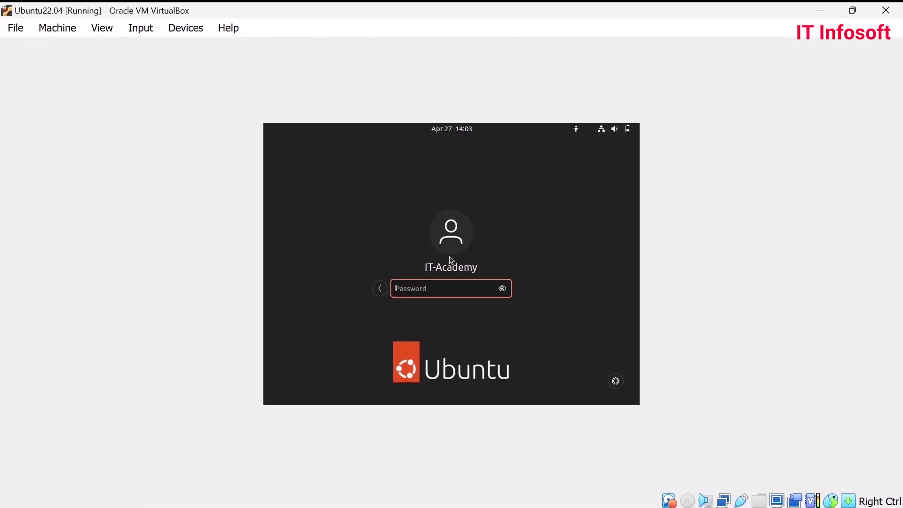
type("•*•••••••••")
key("Return")
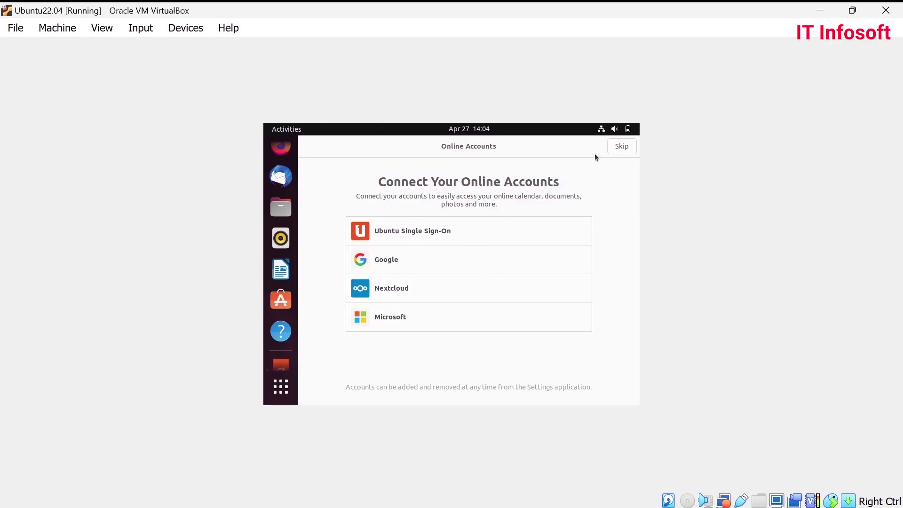
- Skip Online Accounts and accept defaults on the Livepatch, Help improve Ubuntu and Privacy pages
left_click(618, 149)
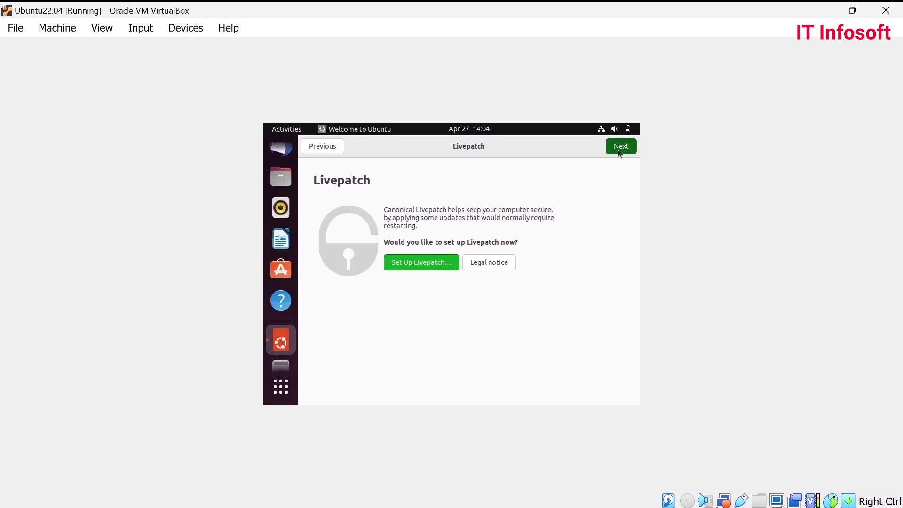
left_click(618, 149)
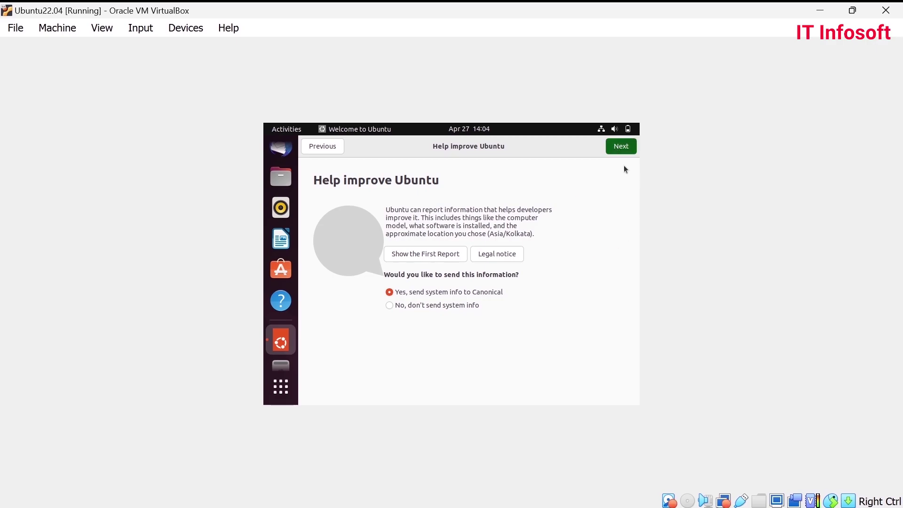
left_click(620, 148)
left_click(620, 147)
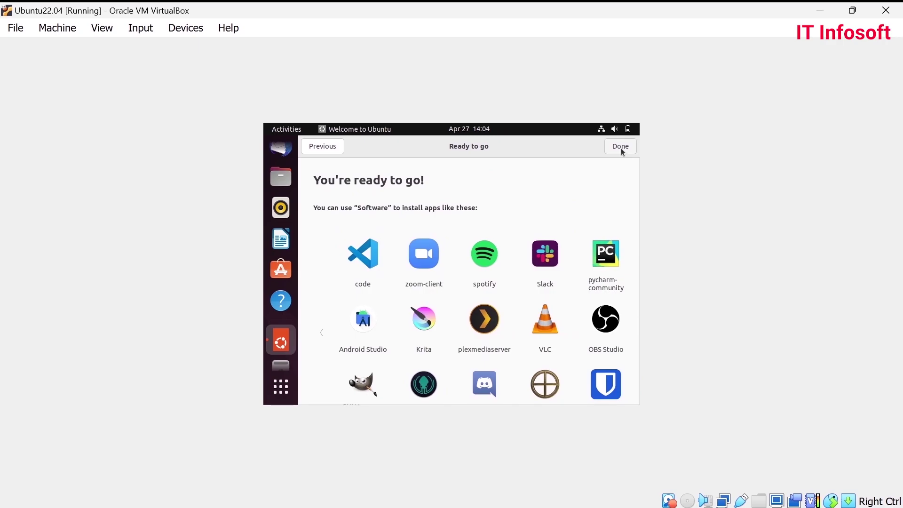
- Click Done on the ready-to-go page and re-maximize the VM window
left_click(620, 146)
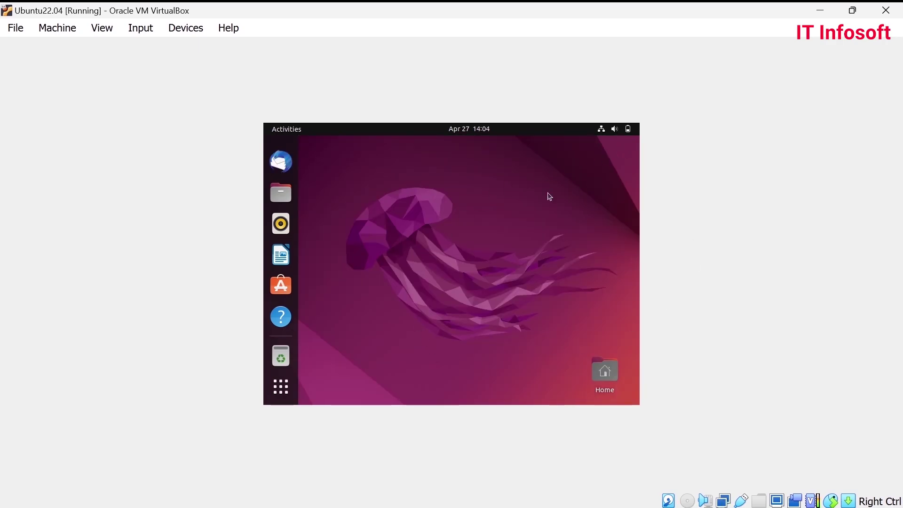
left_click(851, 10)
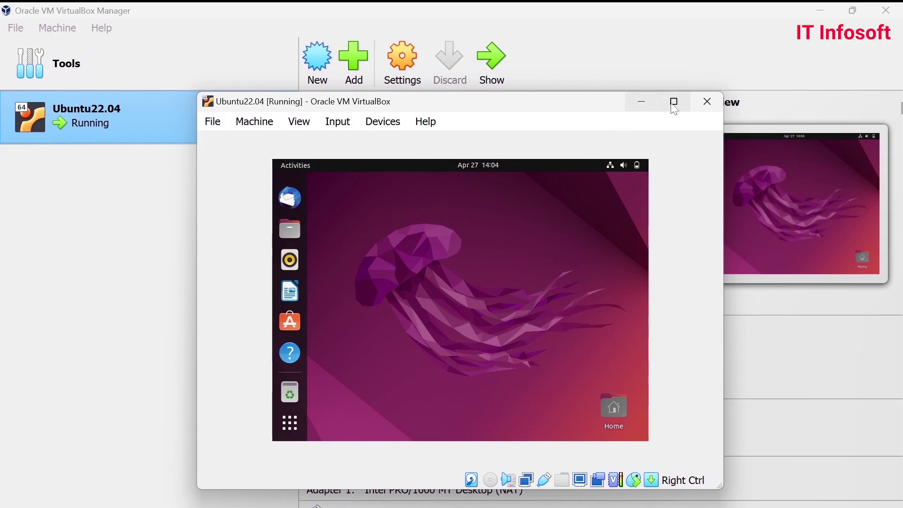
left_click(676, 107)
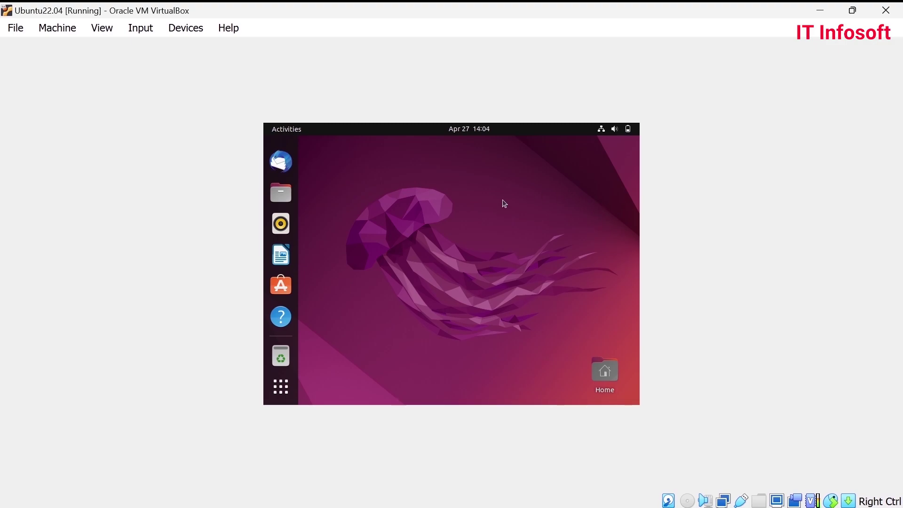
- Search the application list for 'terminal' and launch Terminal
left_click(285, 393)
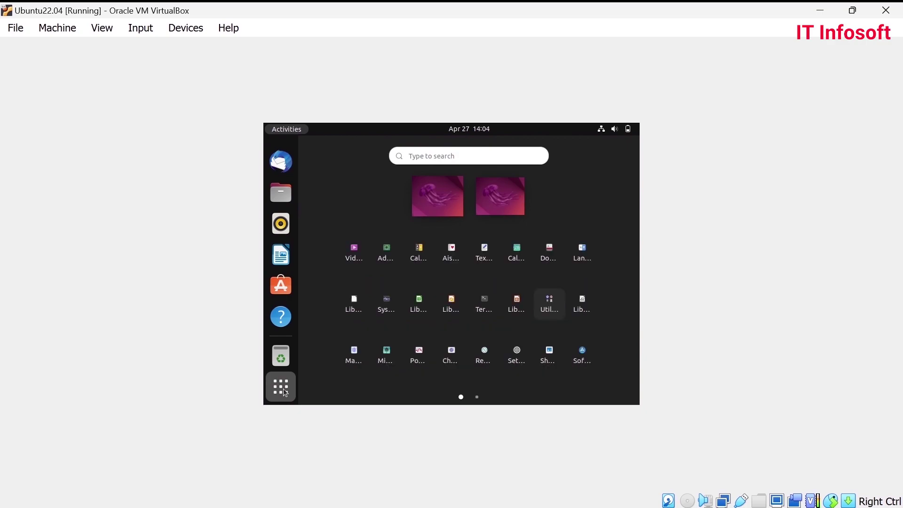
left_click(438, 157)
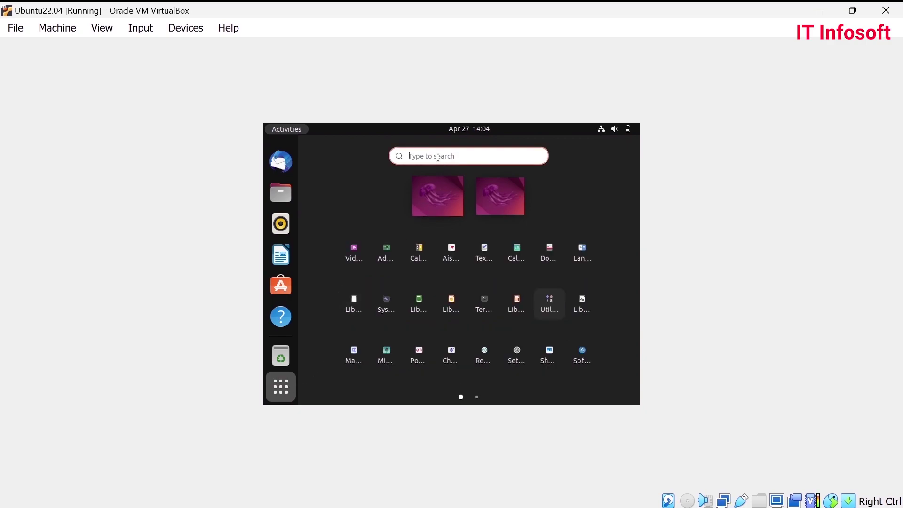
type("terminal")
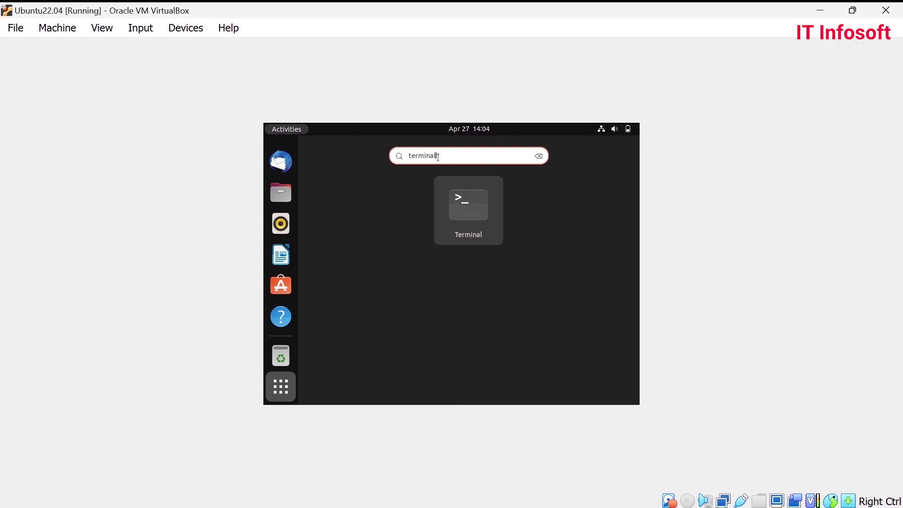
left_click(468, 202)
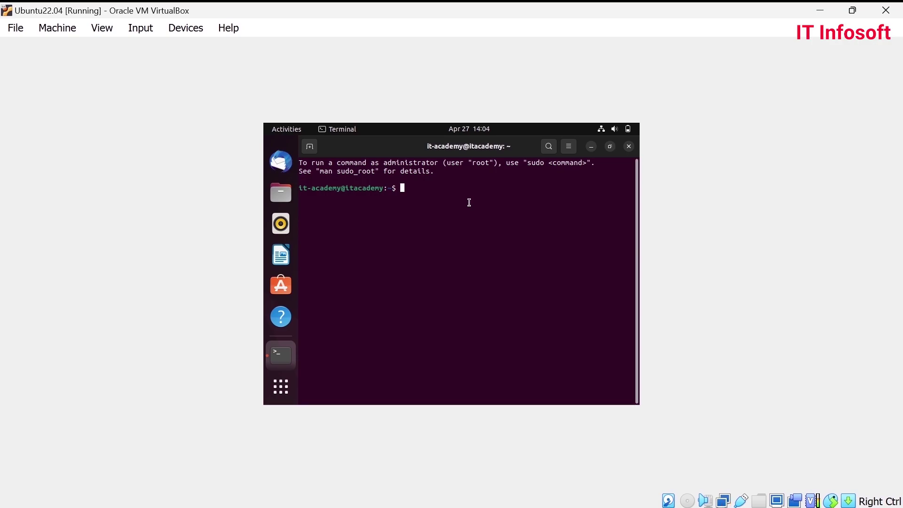
- Run 'sudo apt update -y' with the admin password, then enlarge the terminal text
type("sudo")
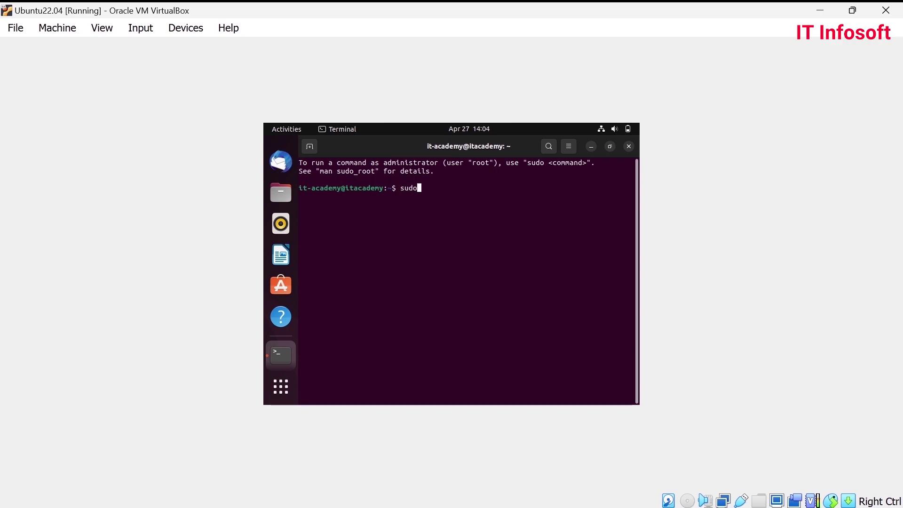
type(" apt update -y")
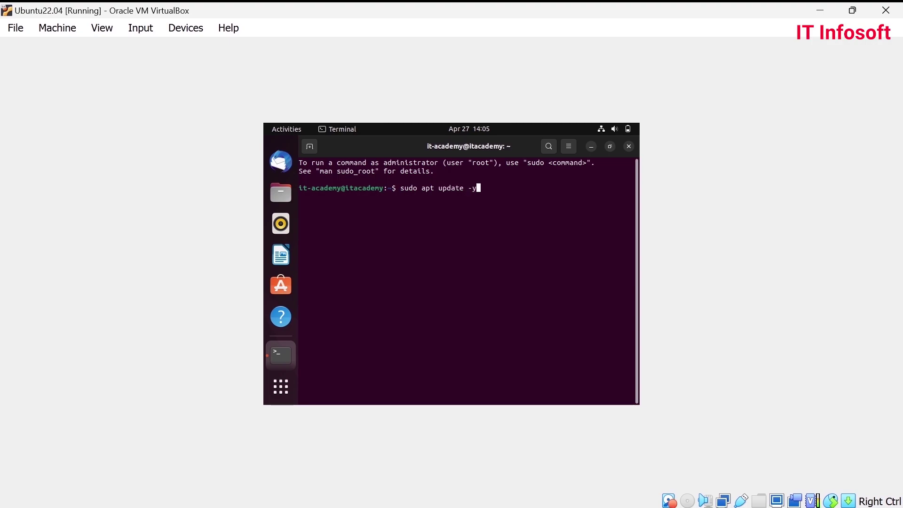
key("Return")
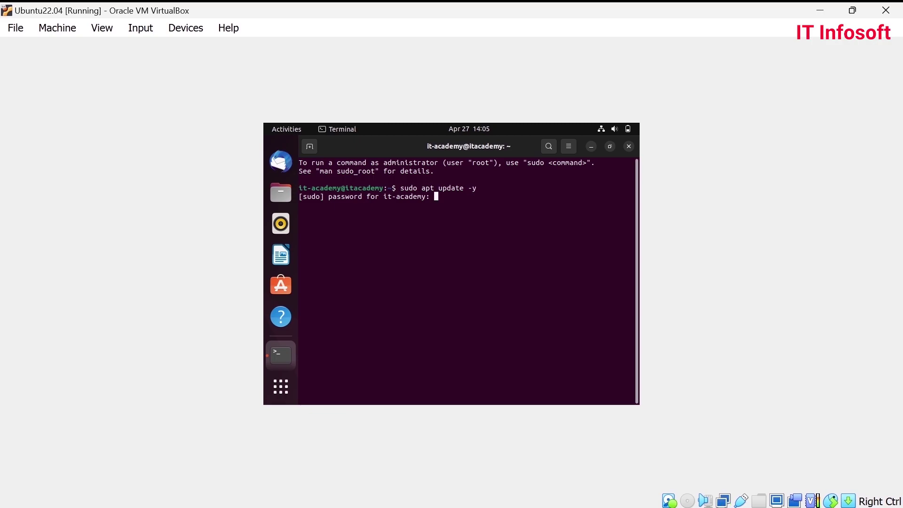
key("Return")
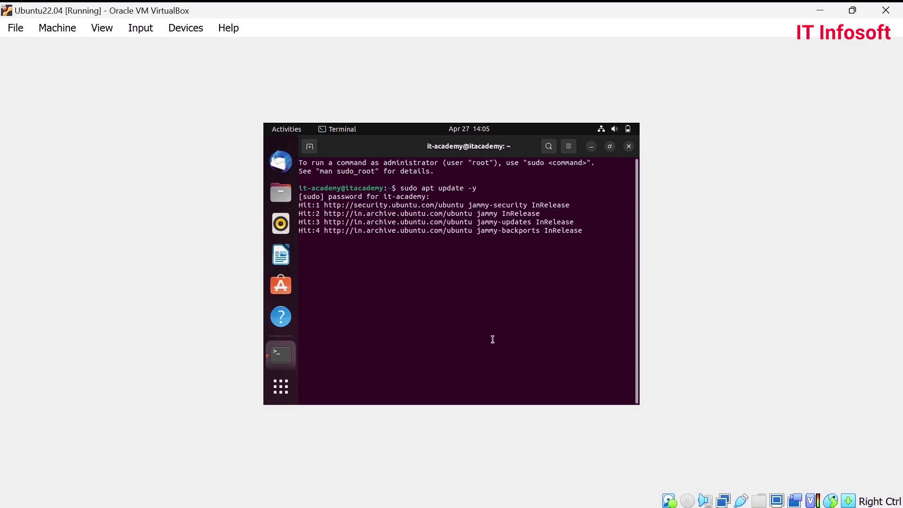
key("super+Down")
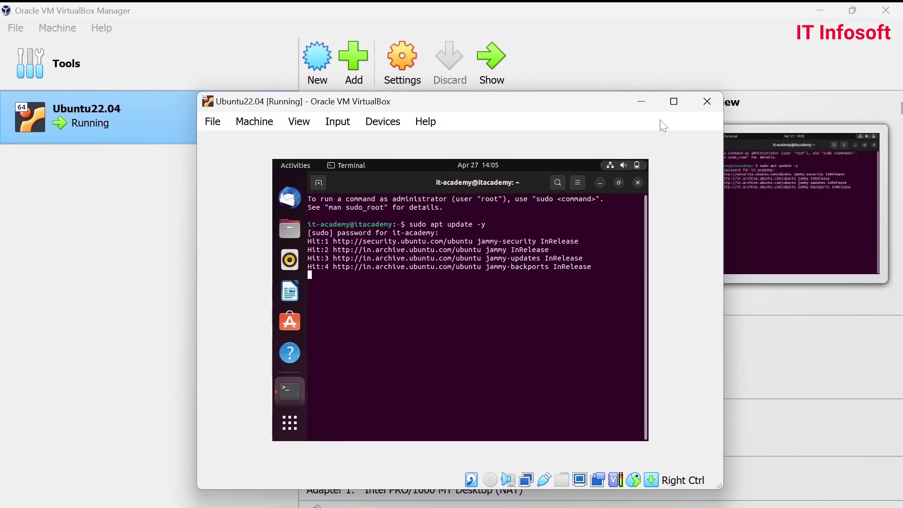
left_click(674, 105)
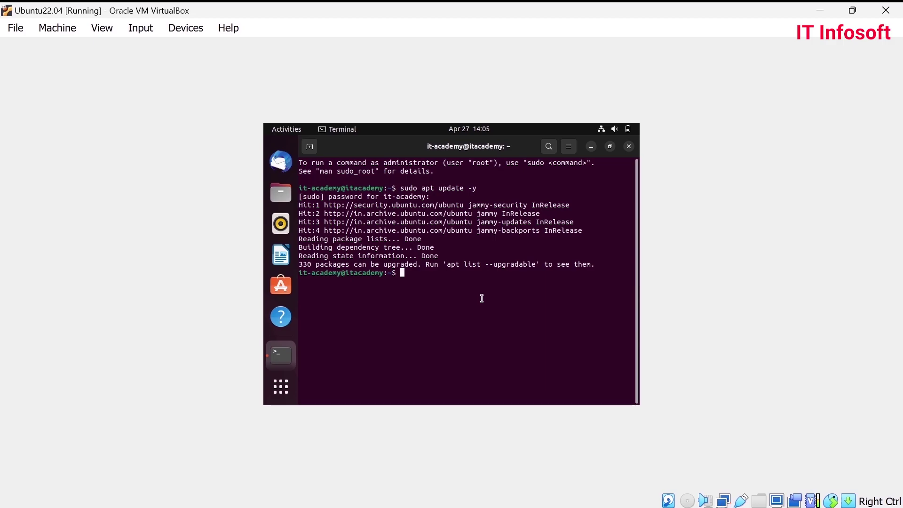
key("ctrl+plus")
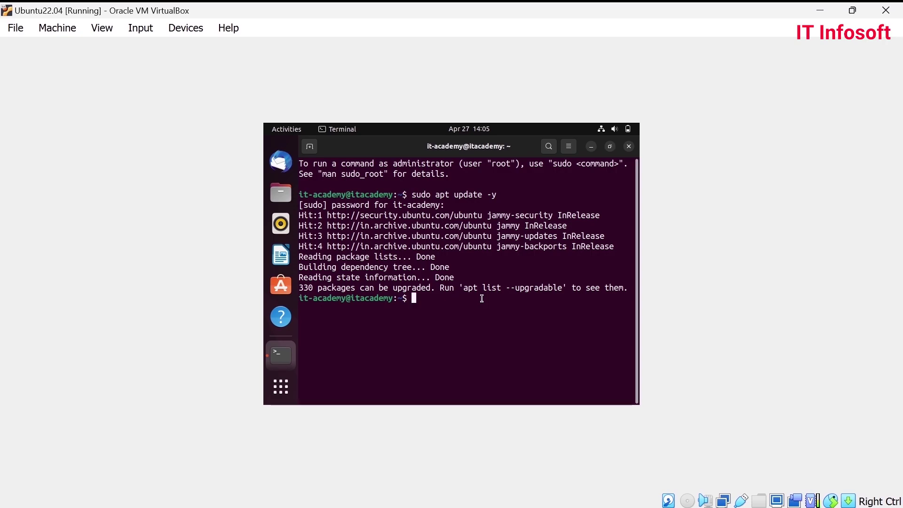
- Clear the terminal screen
type("sudo")
key("BackSpace")
key("BackSpace")
key("BackSpace")
key("BackSpace")
type("clear")
key("Return")
- Run 'sudo apt install -y build-essential linux-headers-$(uname -r)' and wait for completion
type("sudo ")
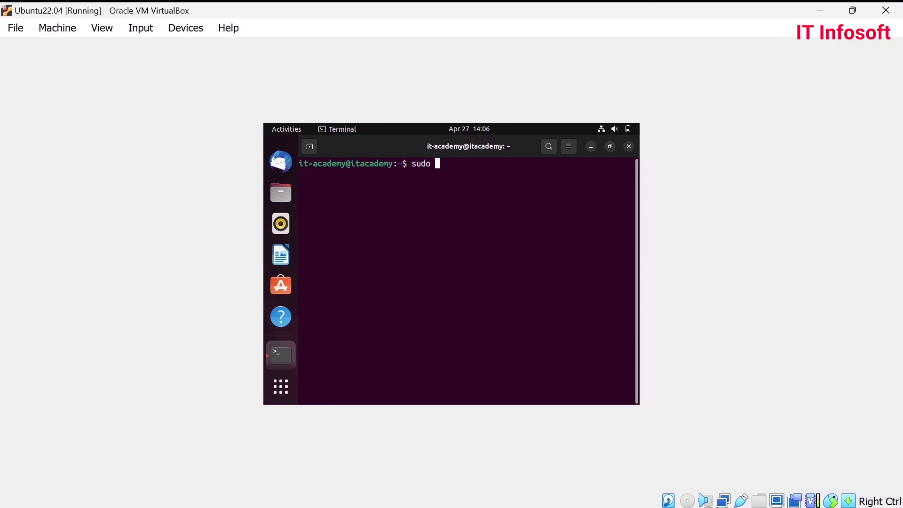
type("apt install")
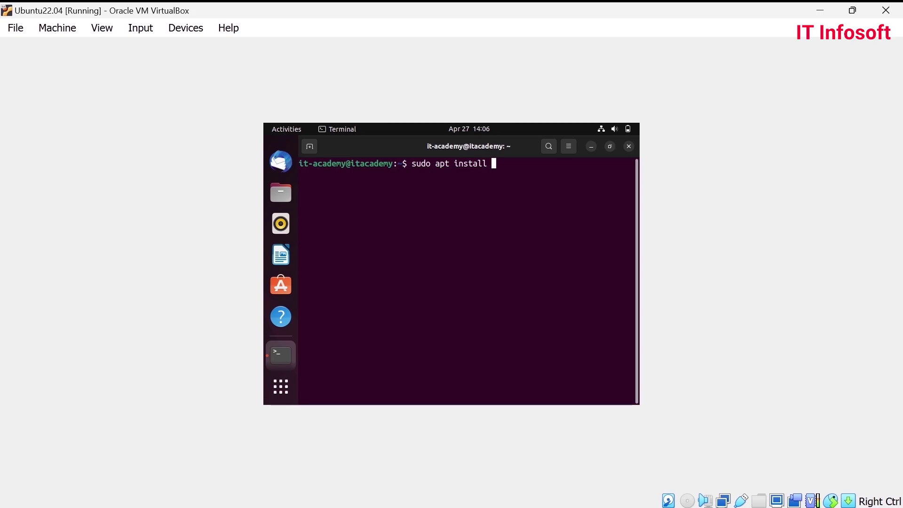
type(" -y")
type("build")
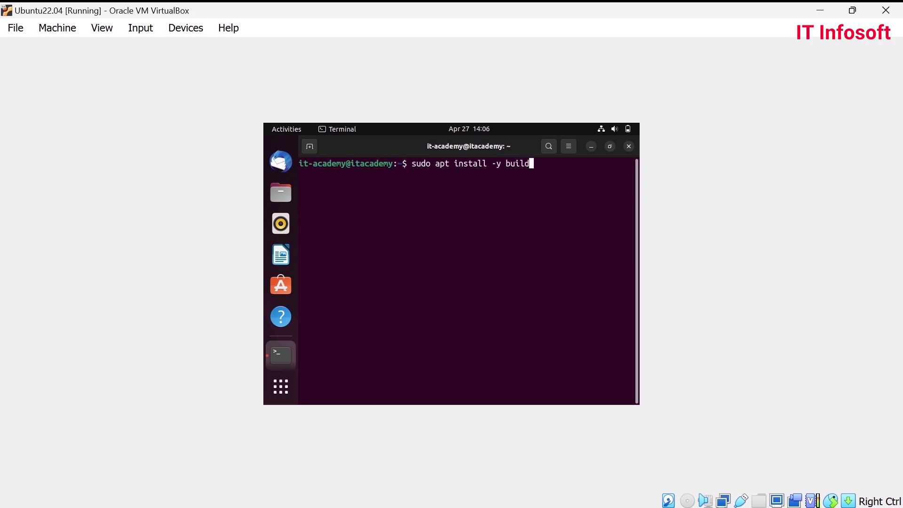
type("-essential linux-headers")
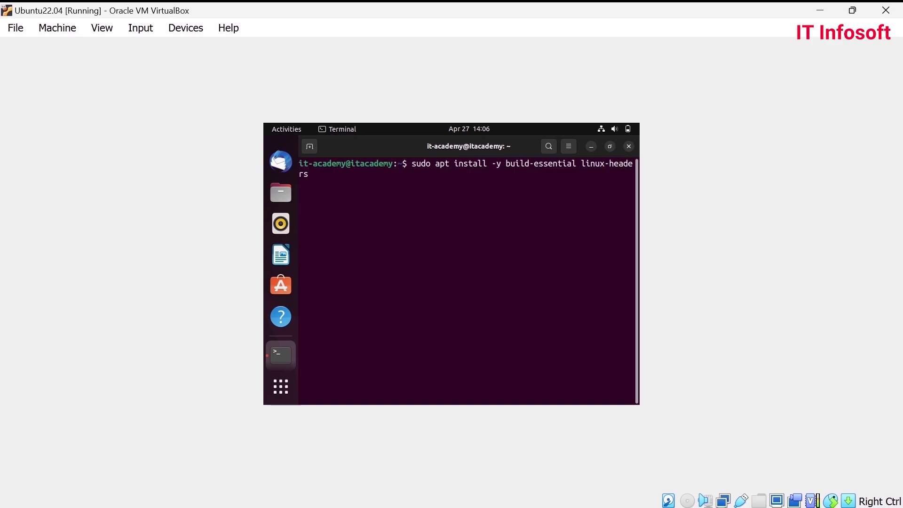
type("-$(uname -r)")
key("Return")
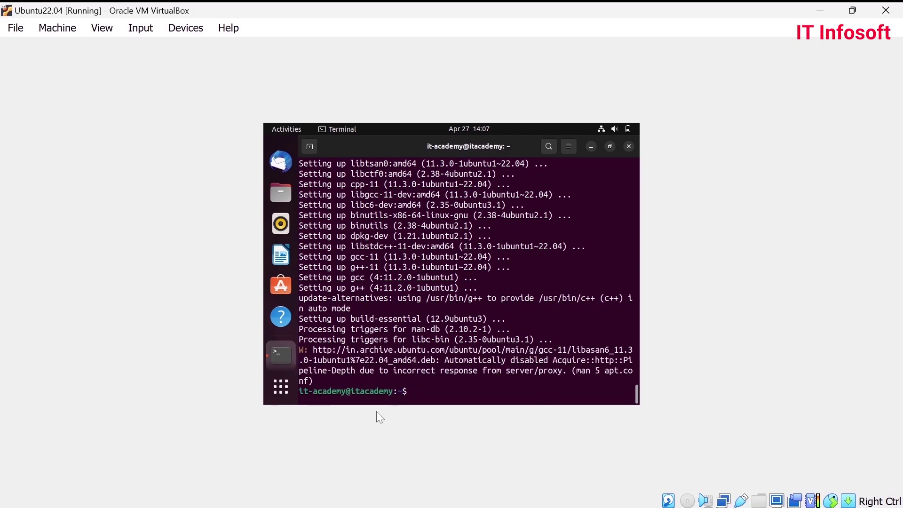
type("clear")
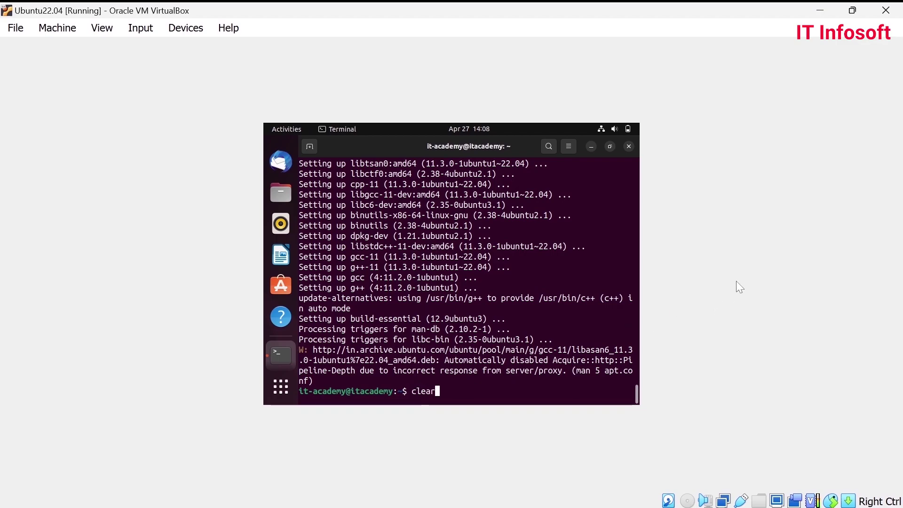
- Clear the terminal, list the home folder with ls, and open the VirtualBox Devices menu
key("Return")
type("ls")
key("Return")
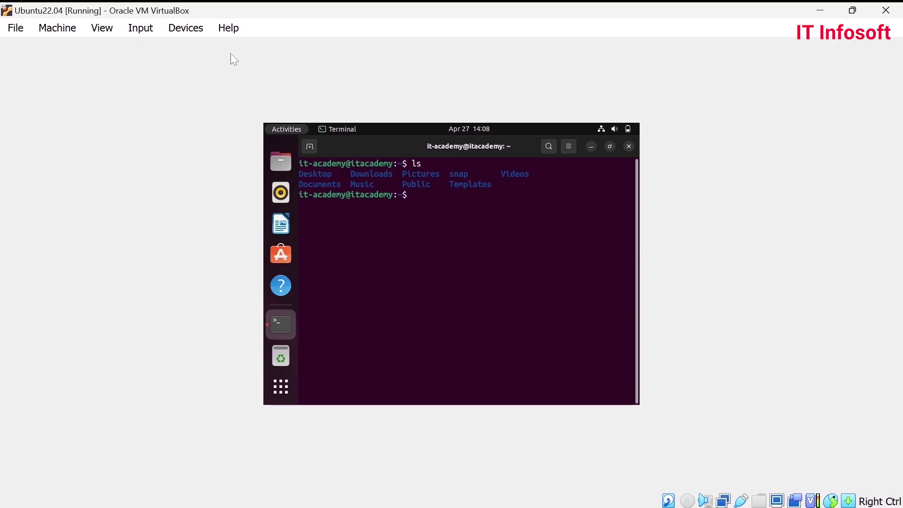
left_click(194, 29)
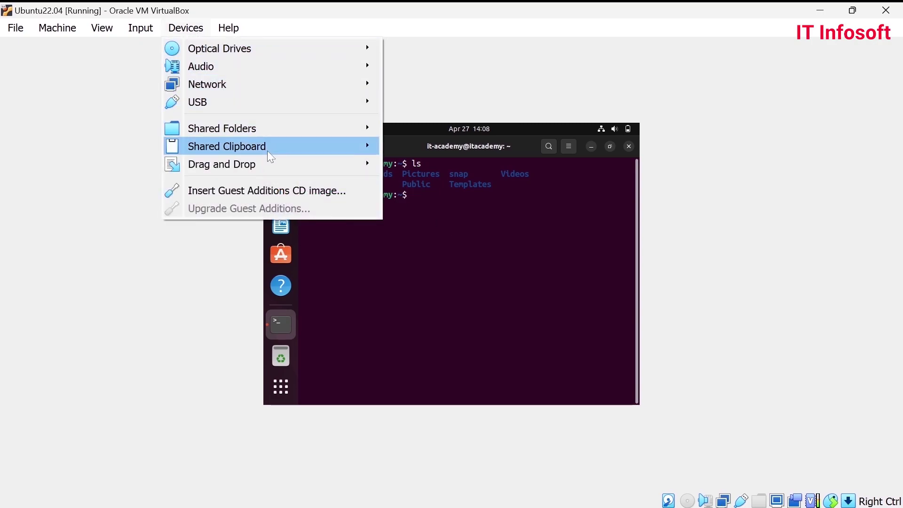
- Insert the Guest Additions CD image and open the VBox_GAs_7.0.8 disc from the dock
left_click(281, 191)
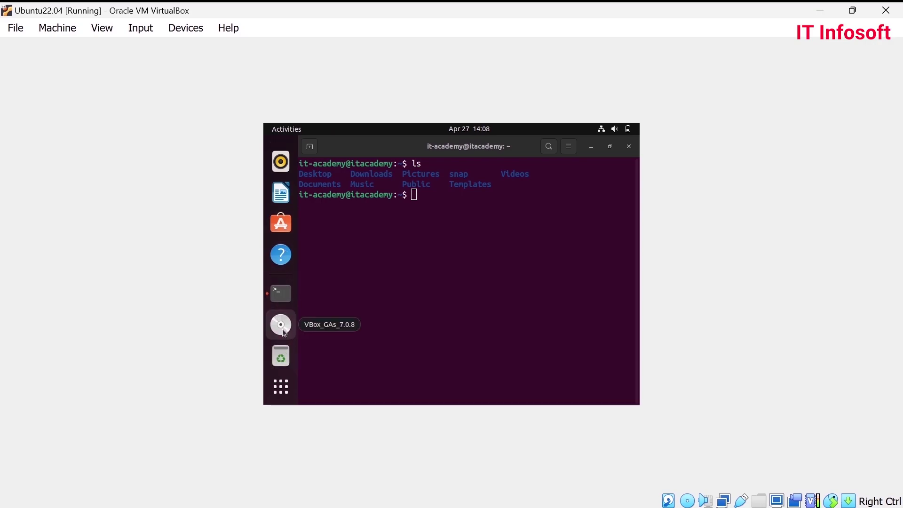
left_click(282, 329)
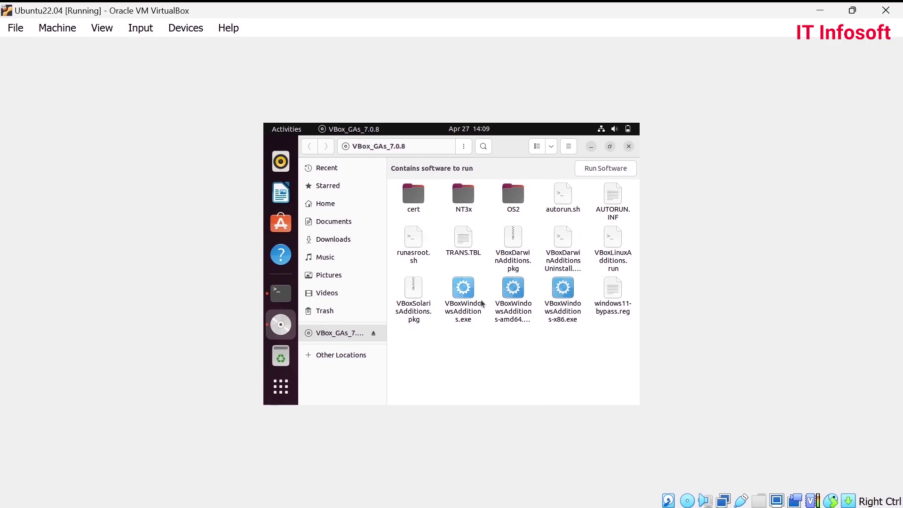
- Open a terminal in the VBox_GAs_7.0.8 folder, list its files, and run ./autorun.sh
right_click(473, 345)
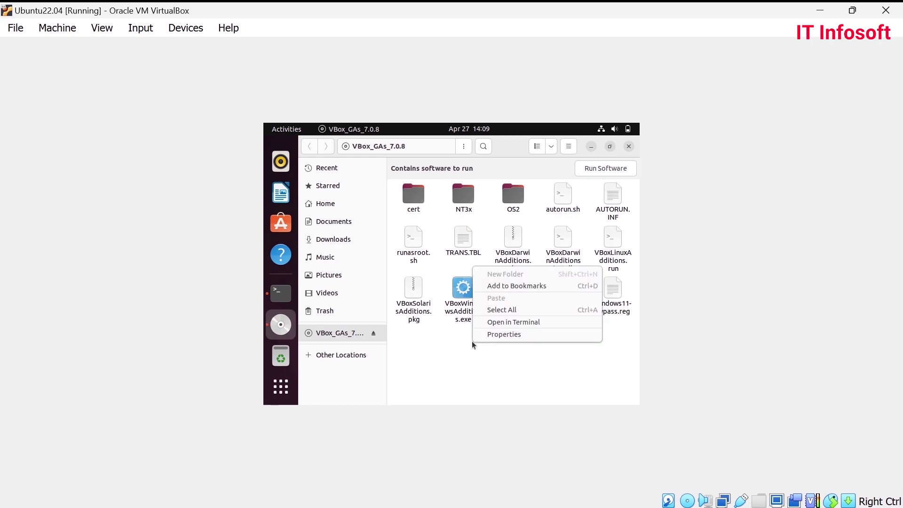
left_click(518, 324)
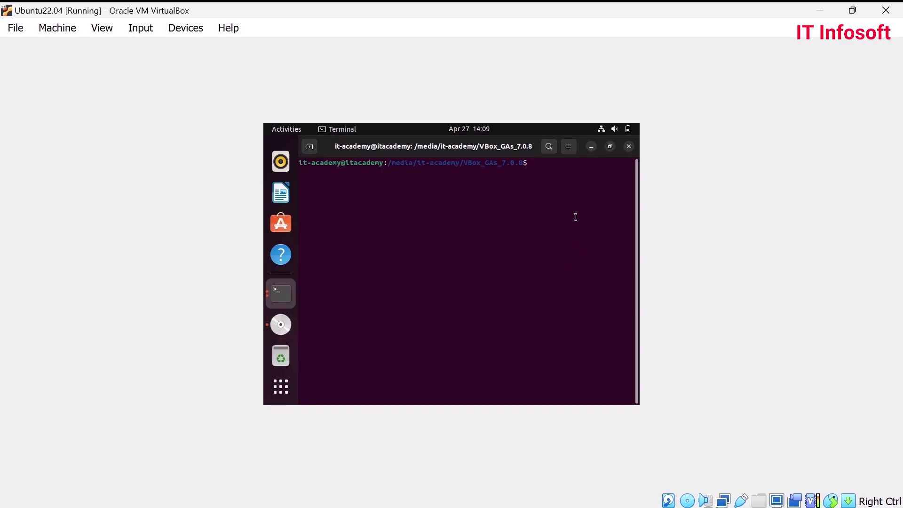
type("ls")
key("Return")
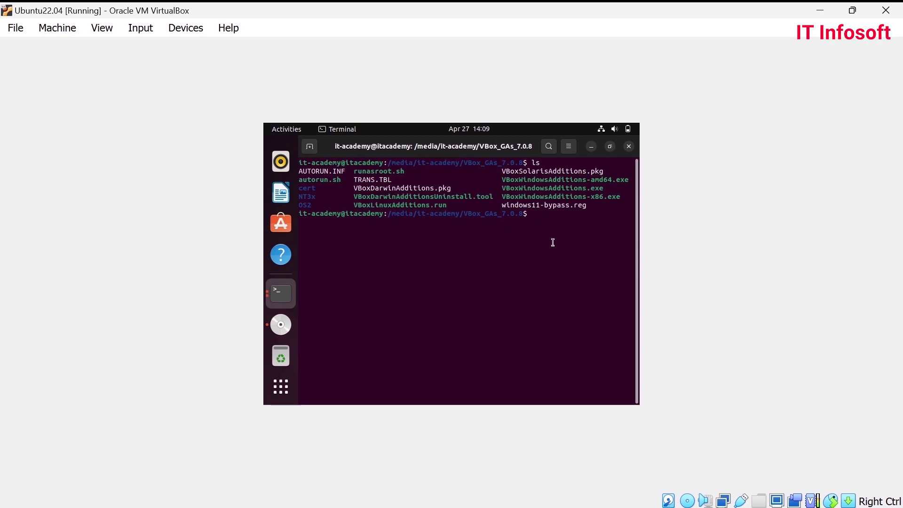
type("./autorun.sh")
key("Return")
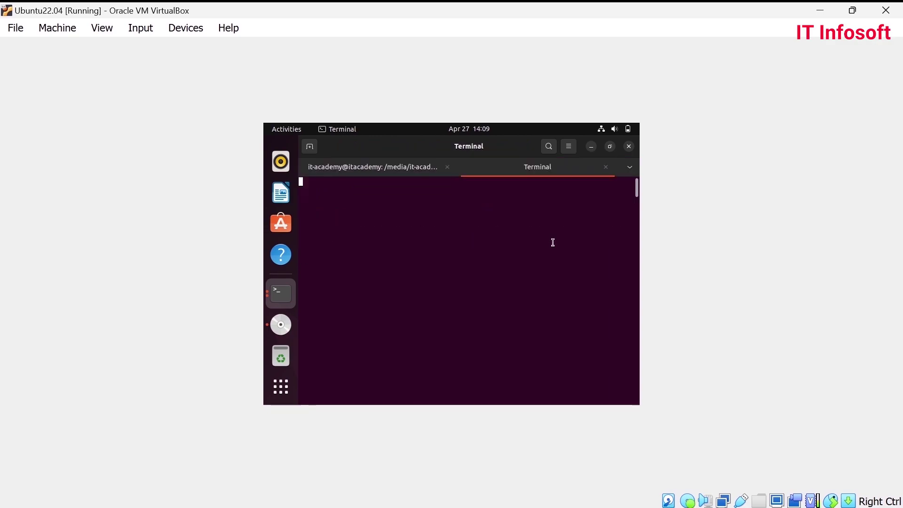
- Authenticate with the administrator password, let Guest Additions 7.0.8 install, then close the installer tab
type("••••••••••")
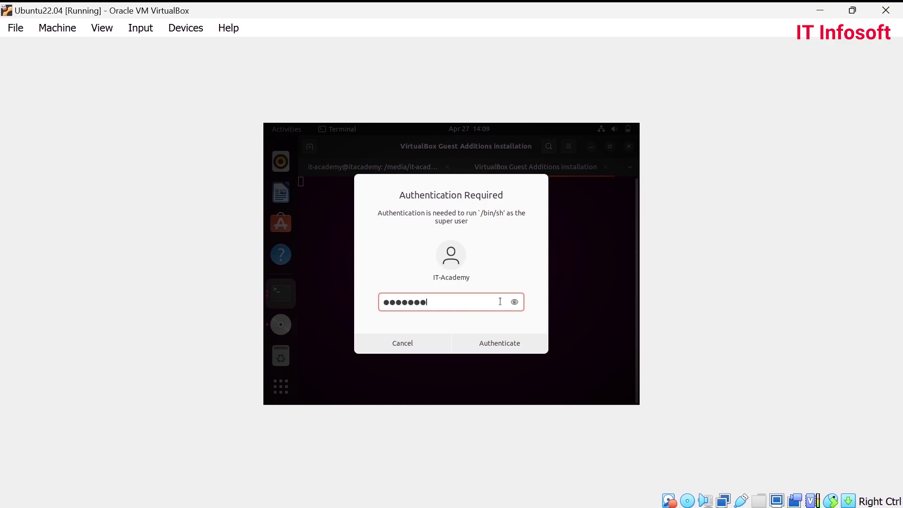
key("Return")
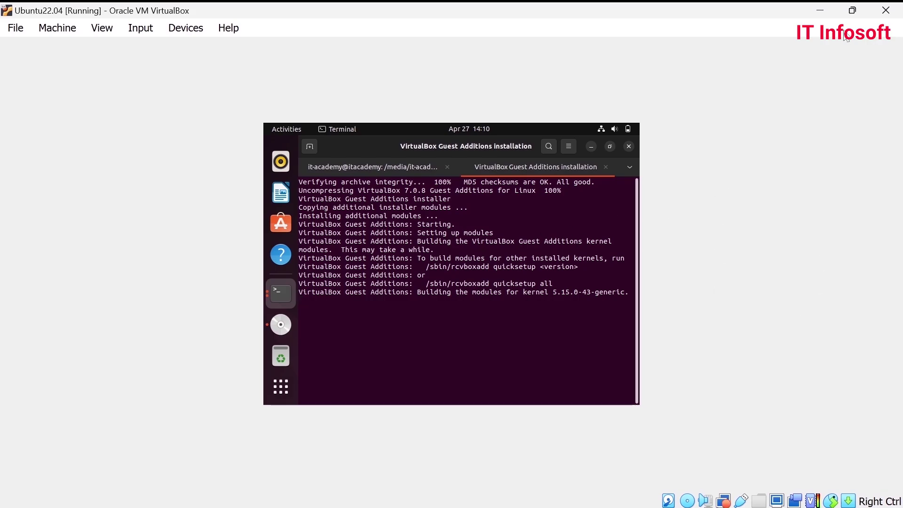
left_click(843, 10)
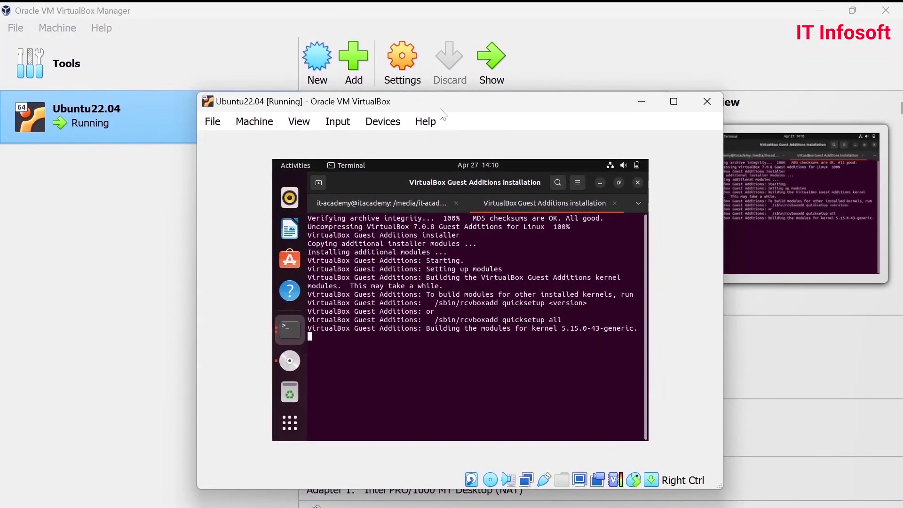
left_click(673, 101)
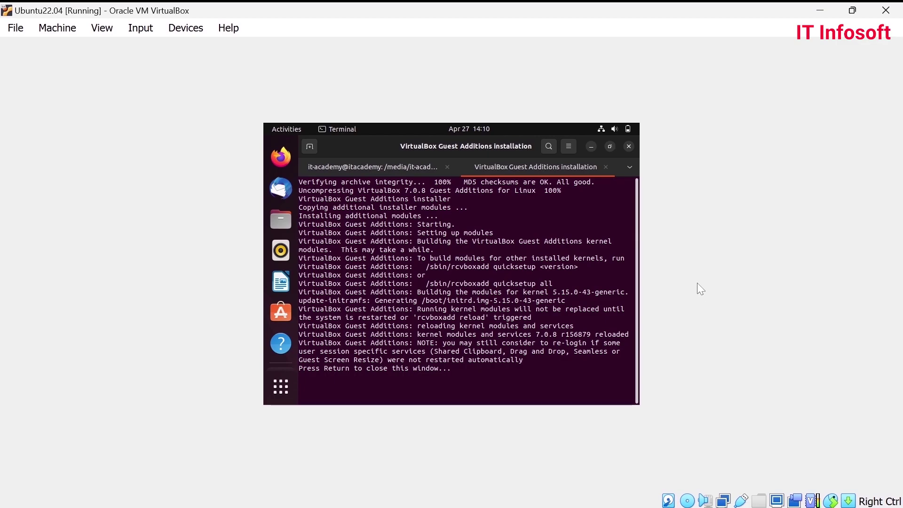
type("=")
key("BackSpace")
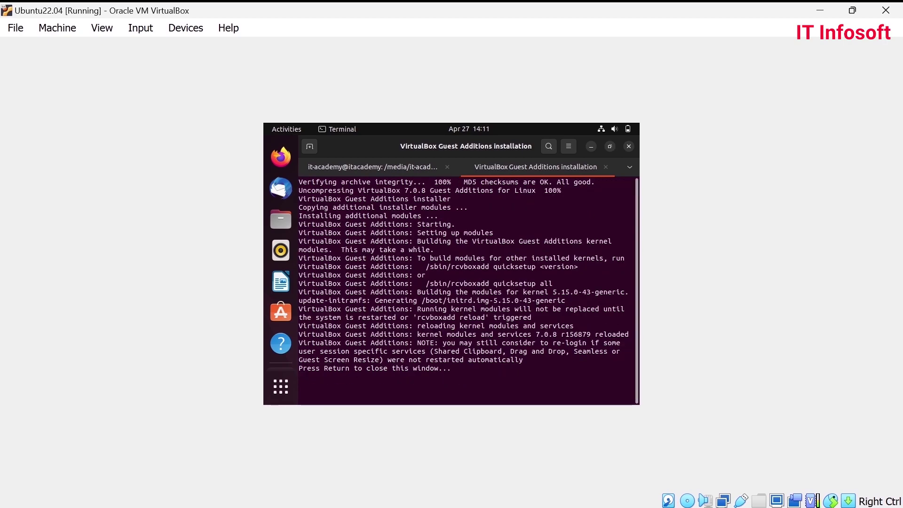
key("Return")
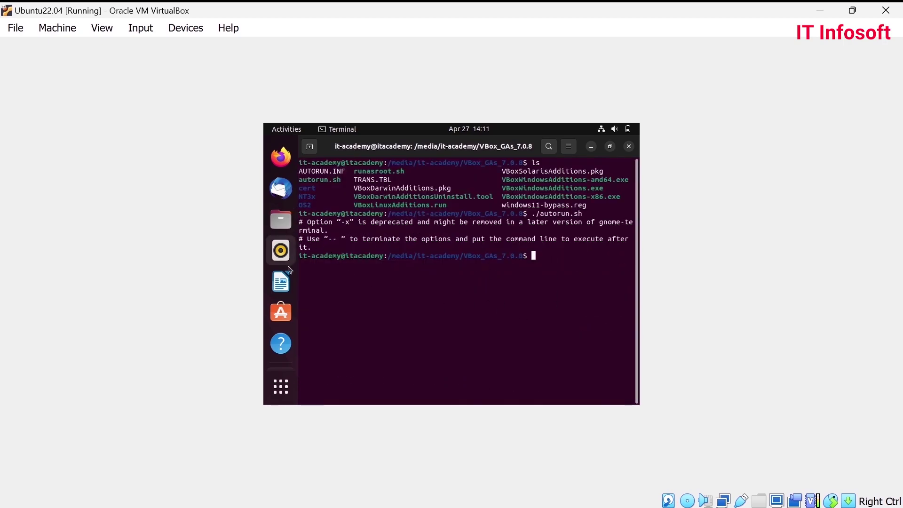
- Exit the disc-folder terminal and close the VBox_GAs_7.0.8 Files window
scroll(281, 303, "down", 3)
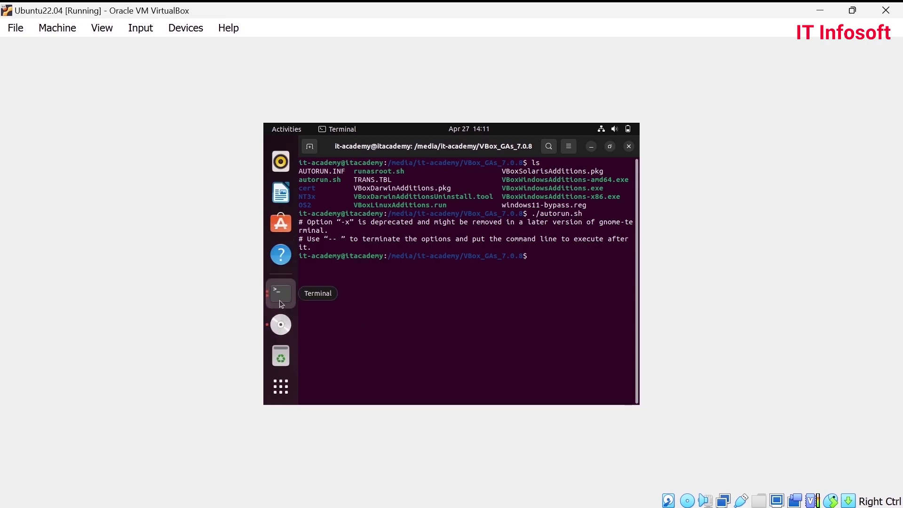
type("exit")
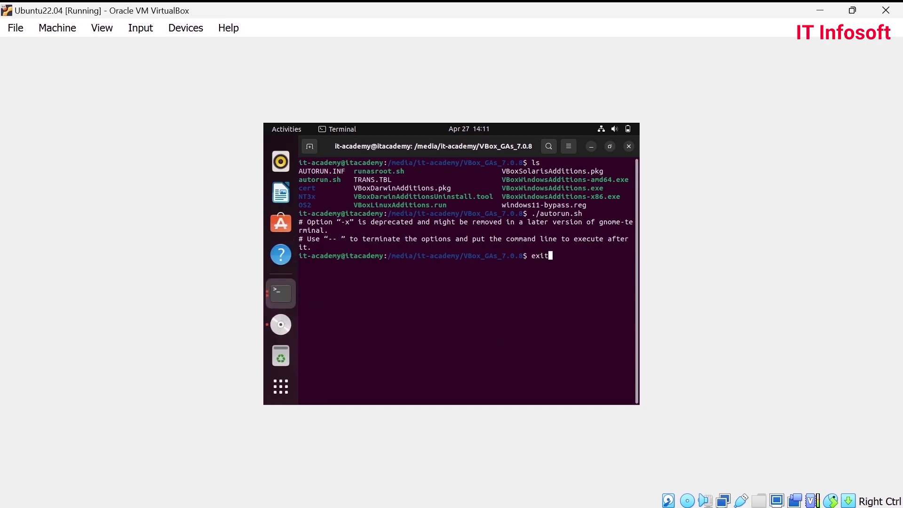
key("Return")
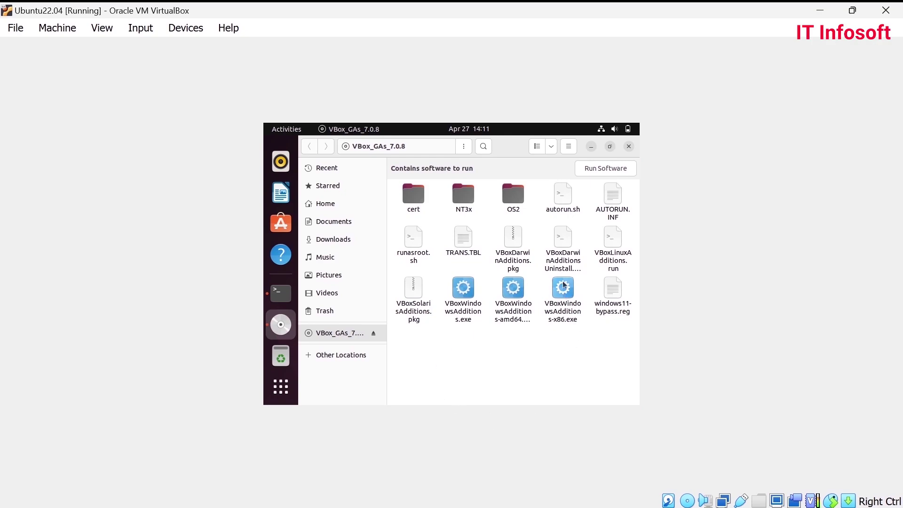
left_click(628, 146)
- Exit the home terminal and restart the Ubuntu guest through Power Off / Log Out > Restart
type("exit")
key("Return")
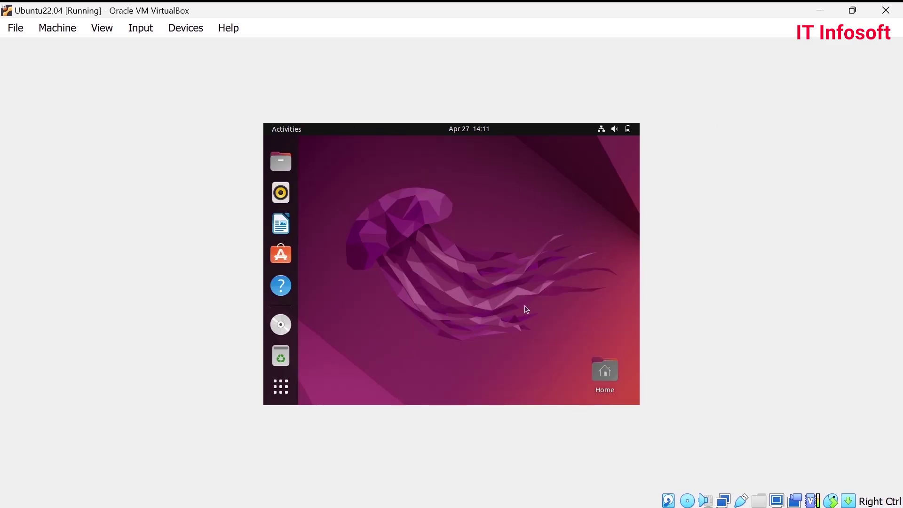
left_click(614, 128)
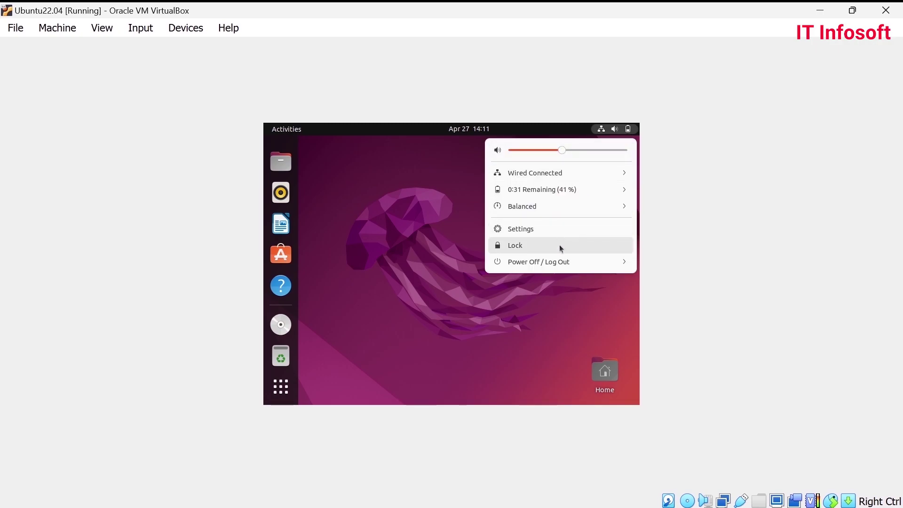
left_click(622, 263)
left_click(533, 297)
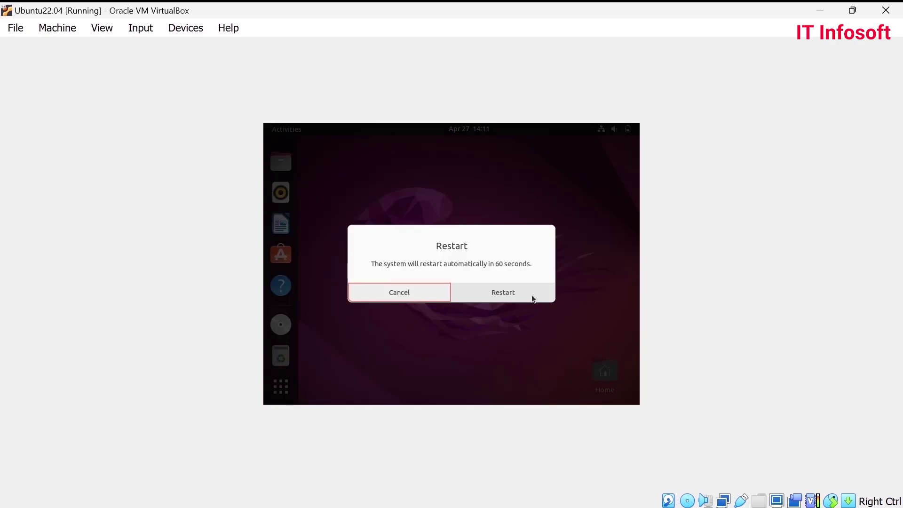
left_click(496, 294)
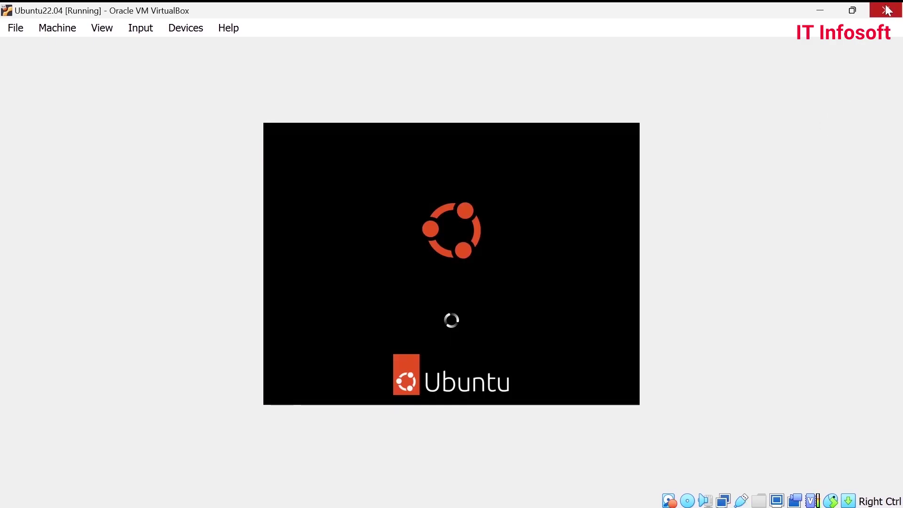
left_click(852, 10)
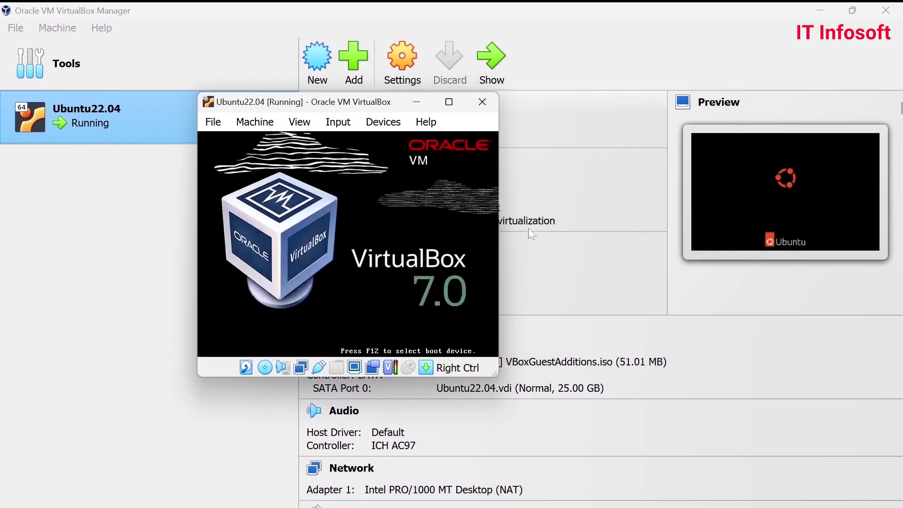
- Sign back in to the Ubuntu guest with the account password and maximize the Ubuntu22.04 window
left_click_drag(325, 106, 363, 109)
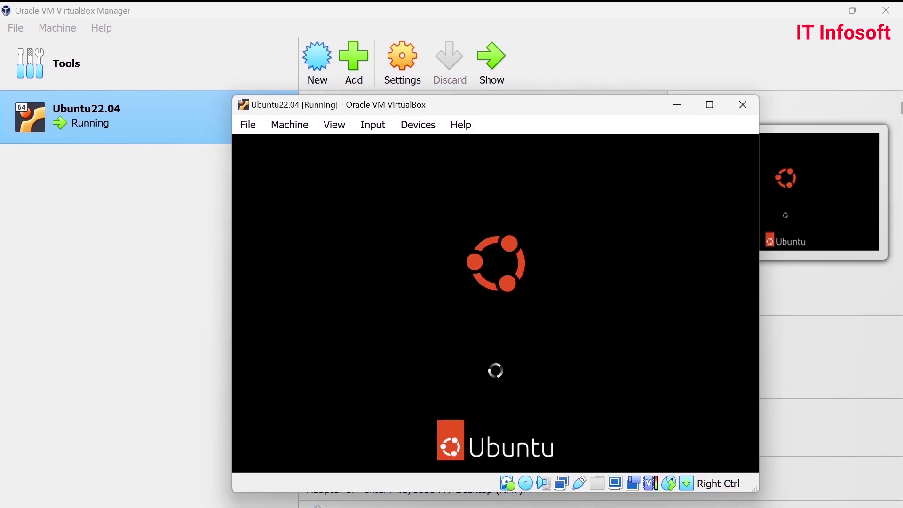
left_click_drag(470, 100, 453, 102)
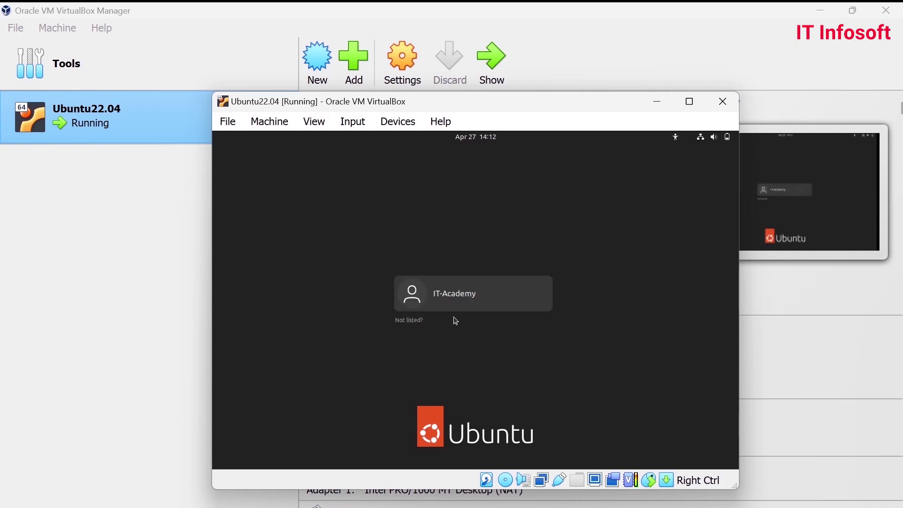
left_click(459, 294)
type("1234567890")
key("Return")
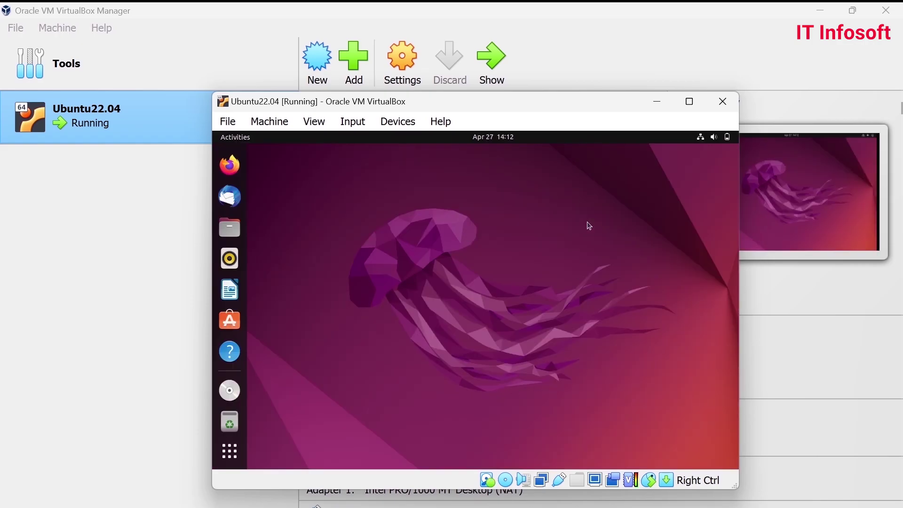
left_click(689, 102)
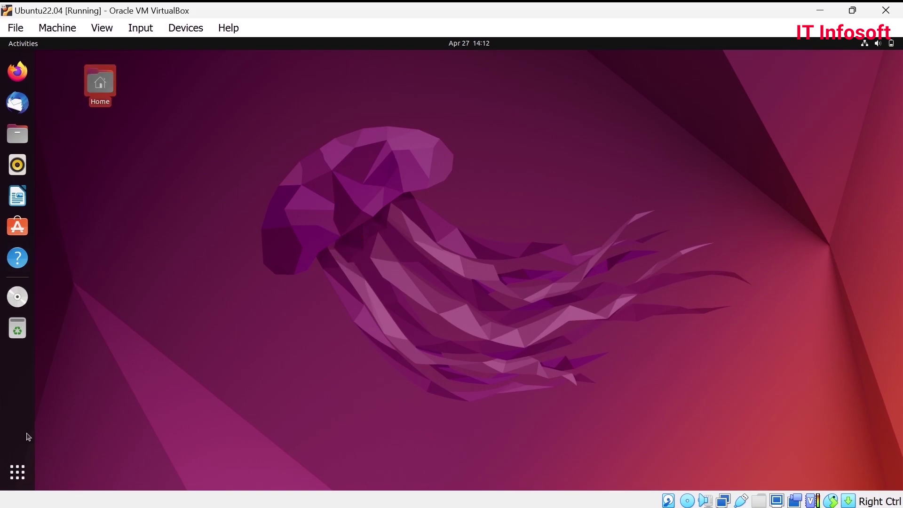
- Launch Terminal via the 'termi' search, maximize it, enlarge the font, and run ls
left_click(17, 471)
type("t")
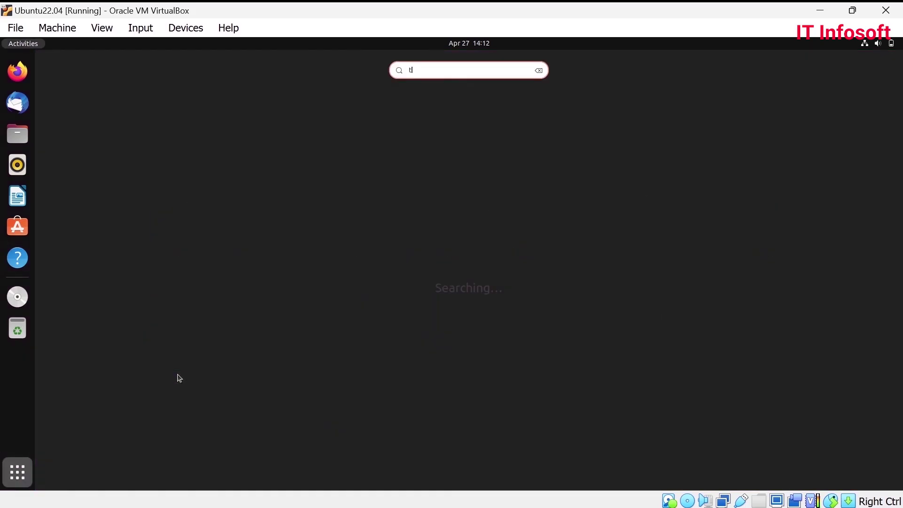
type("ermi")
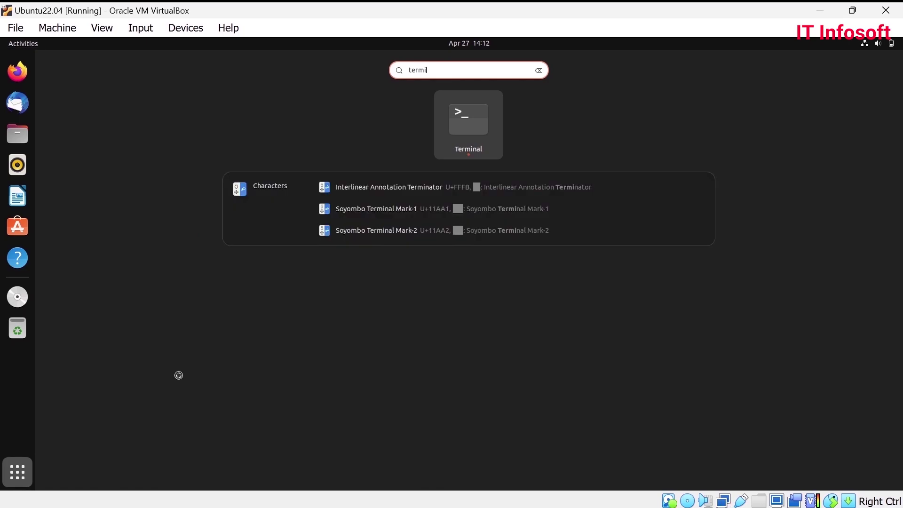
key("Return")
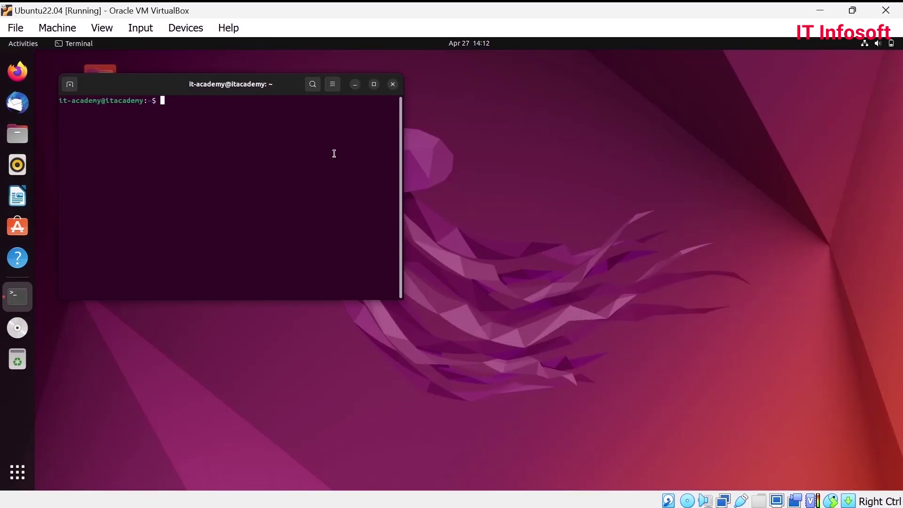
left_click(374, 84)
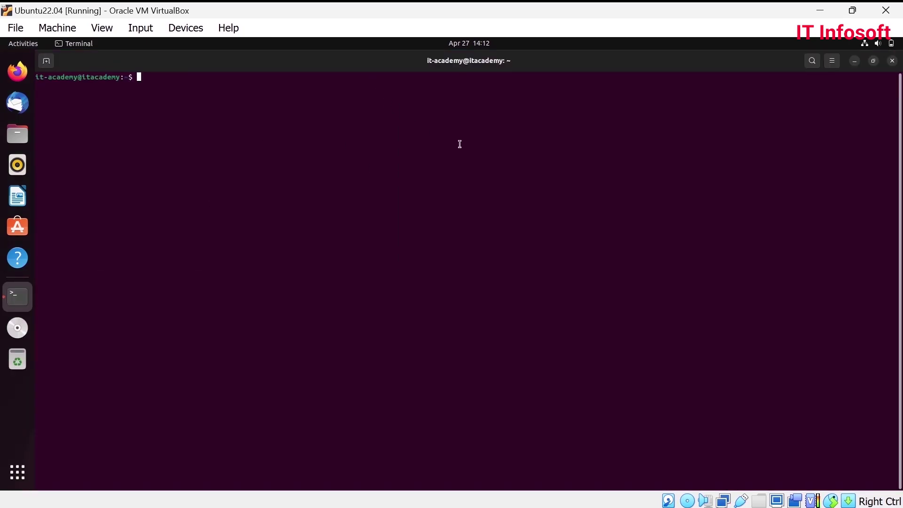
key("ctrl+plus")
key("ctrl+plus")
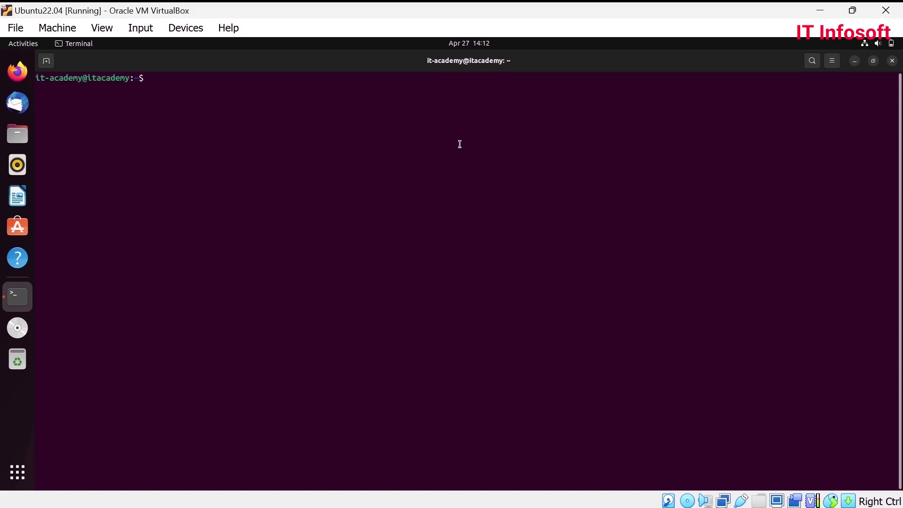
type("ls")
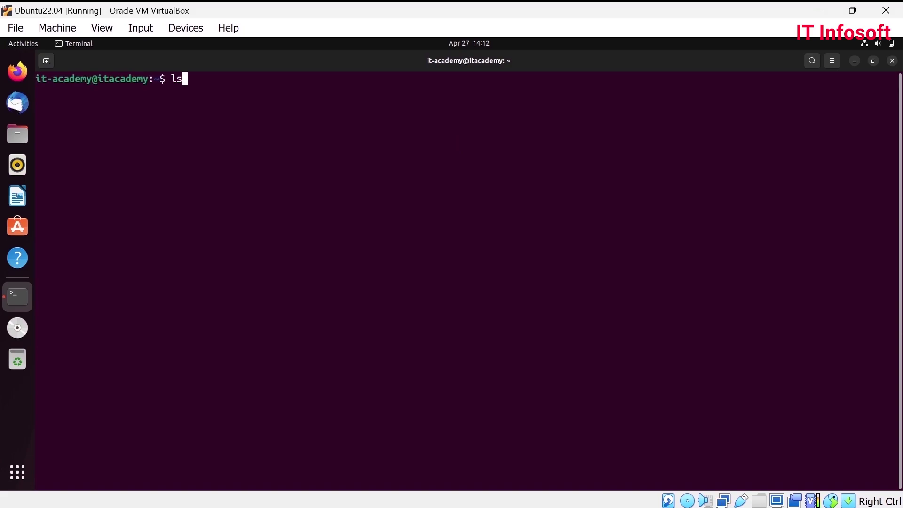
key("Return")
- Rerun the failed apt update -y as sudo apt update -y with the administrator password
type("apt update -y")
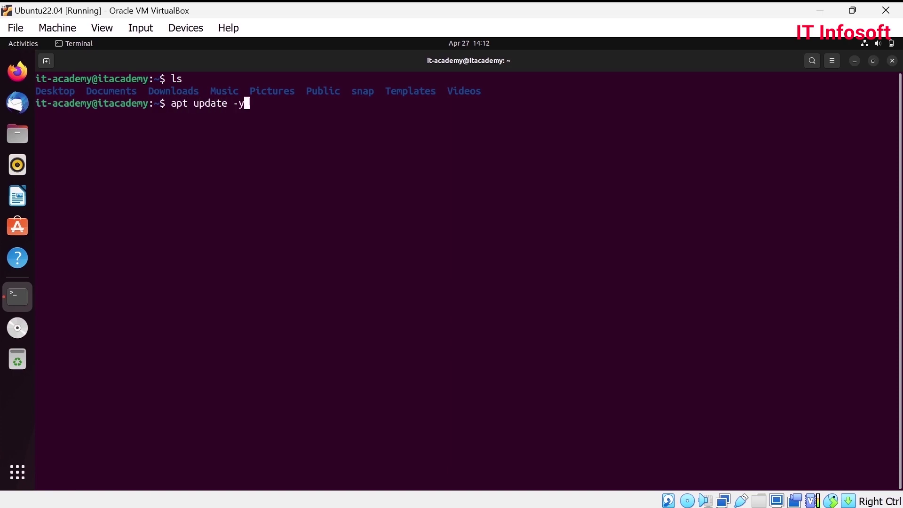
key("Return")
key("Up")
key("Left")
key("Left")
key("Left")
key("Left")
key("Left")
key("Left")
key("Left")
key("Left")
key("Left")
key("Left")
key("Left")
key("Left")
key("Left")
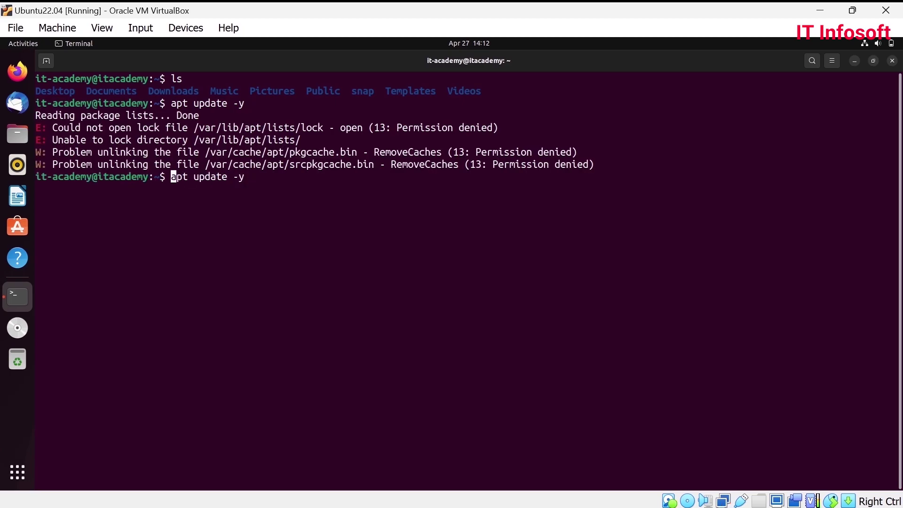
type("sudo")
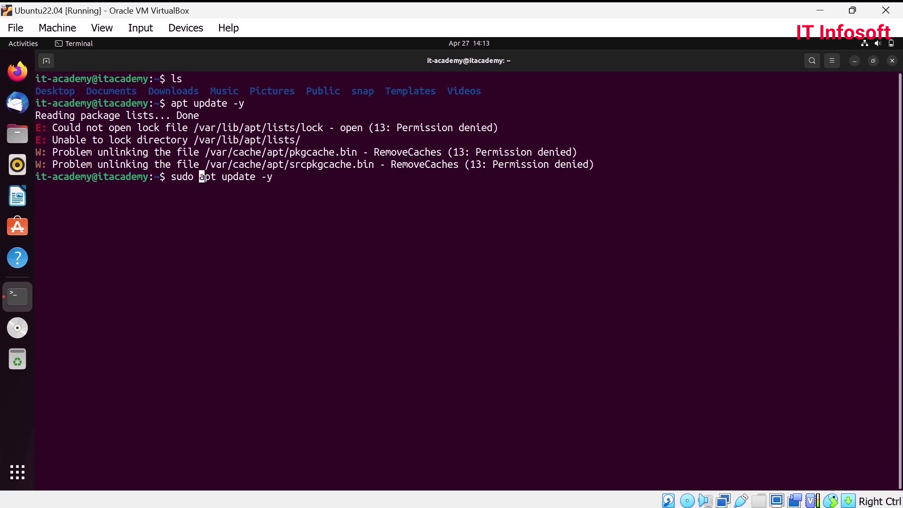
key("Return")
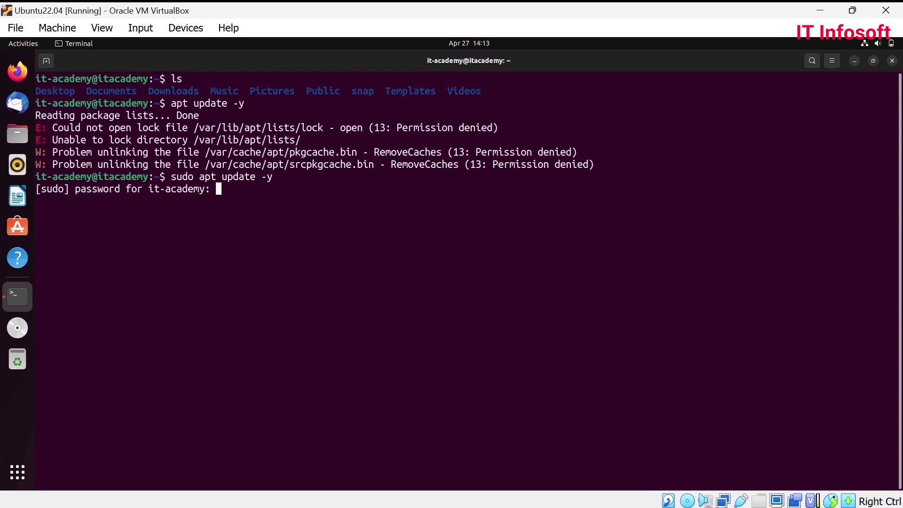
key("Return")
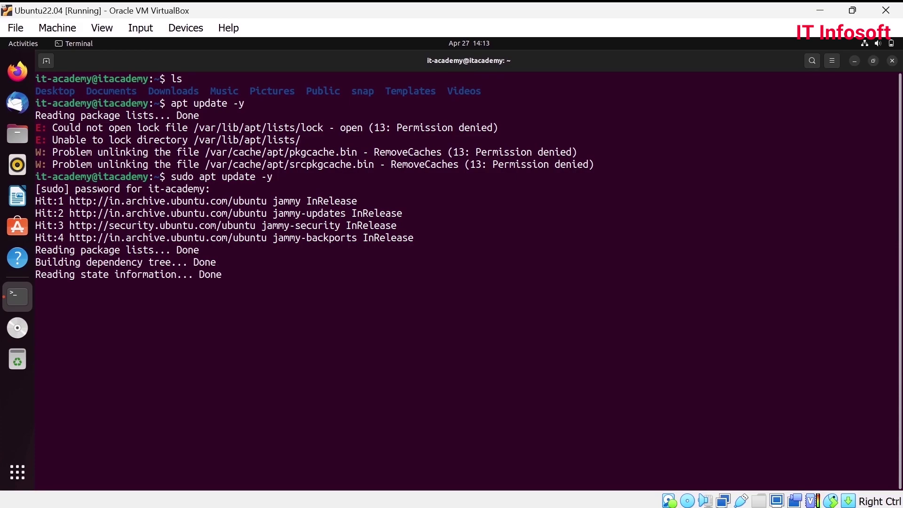
- Clear the terminal and install the tree package with sudo apt install tree -y
type("clear")
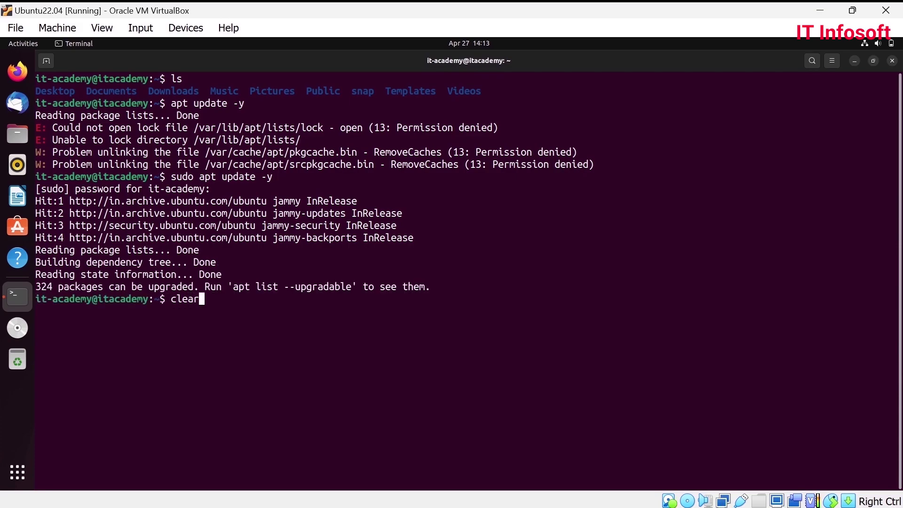
key("Return")
type("sudo apt install ")
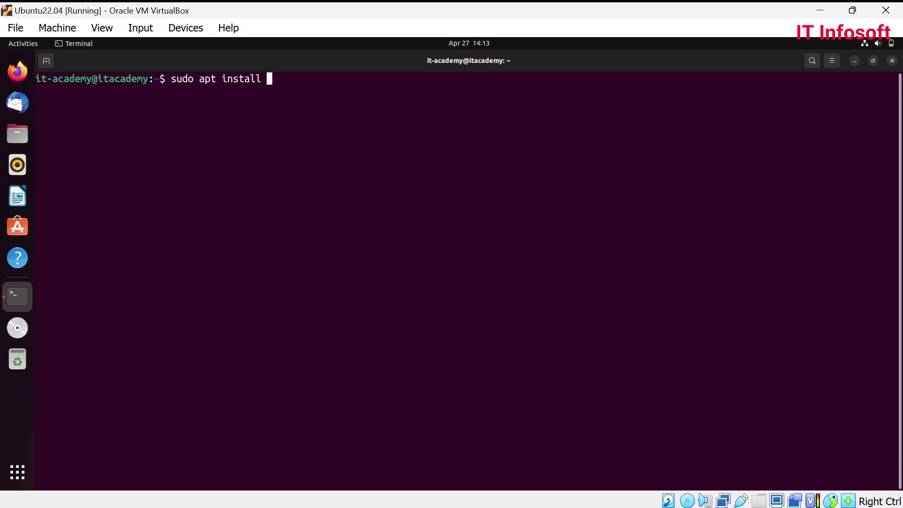
type("tree -y")
key("Return")
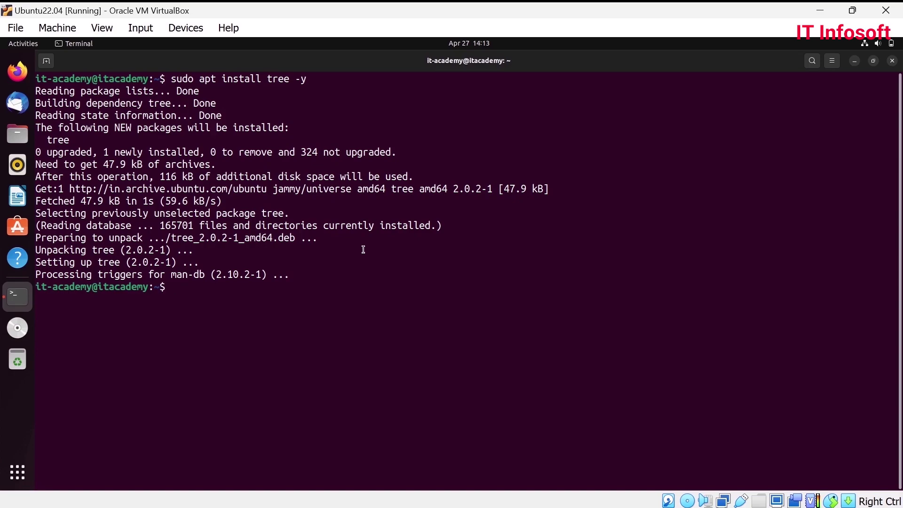
- Run ls and tree on the home folder, then clear and exit the terminal
type("ls")
key("Return")
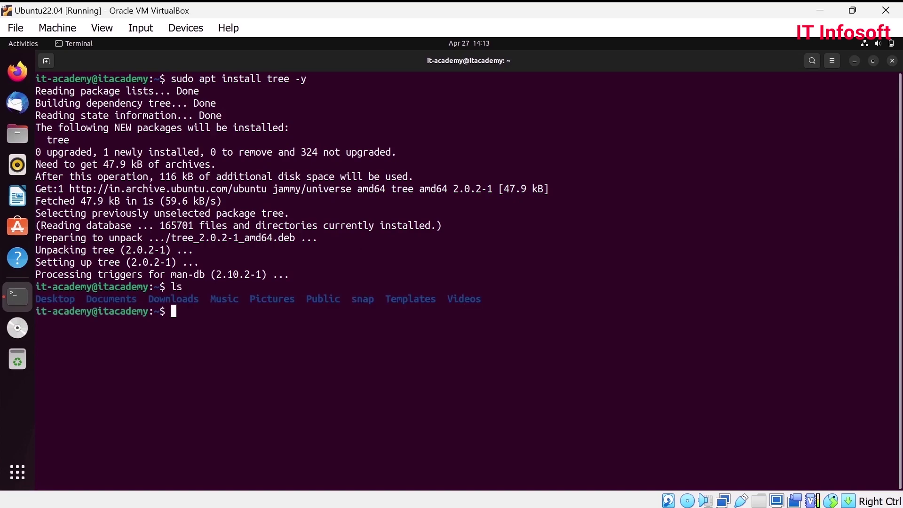
type("tree")
key("Return")
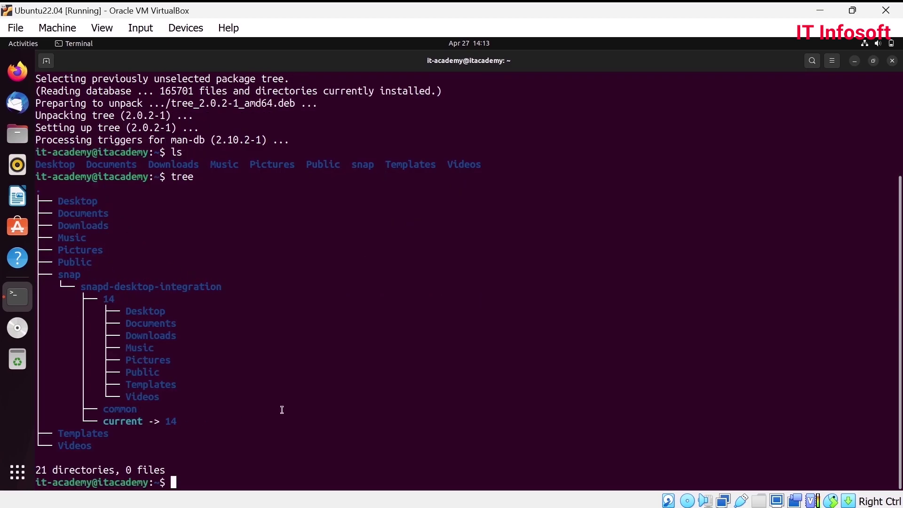
type("clear")
key("Return")
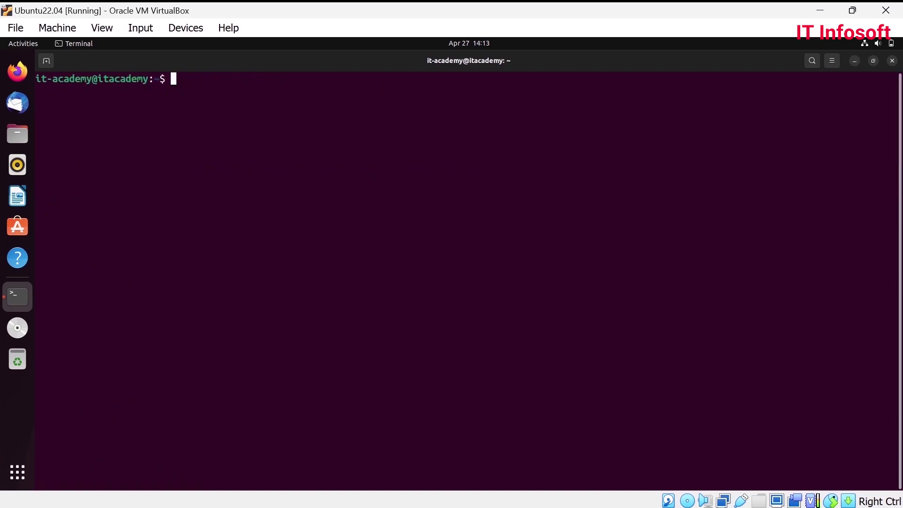
type("exit")
key("Return")
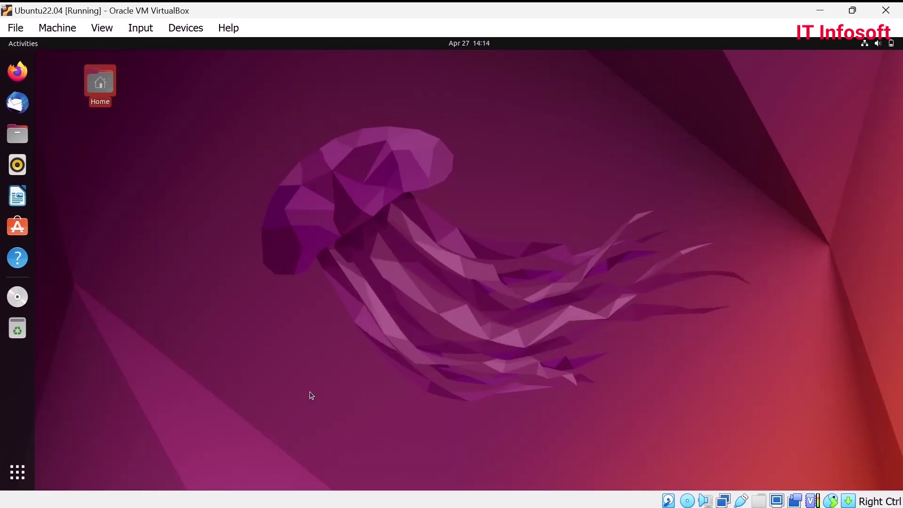
- Power off the Ubuntu guest from the system menu's Power Off / Log Out options and confirm
left_click(877, 43)
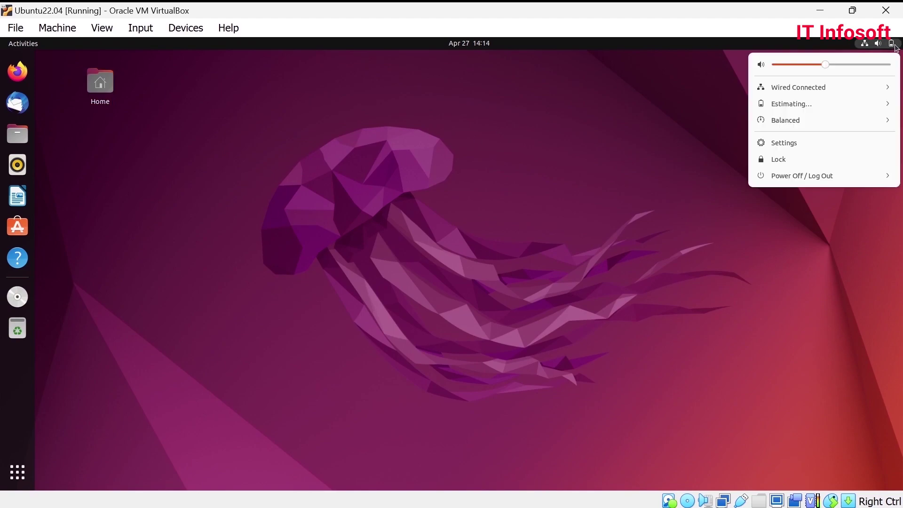
left_click(800, 176)
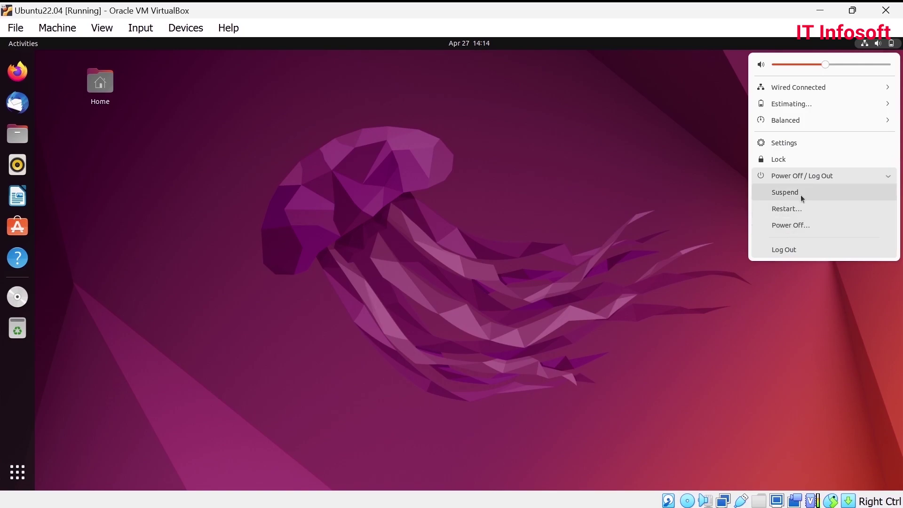
left_click(801, 228)
left_click(541, 292)
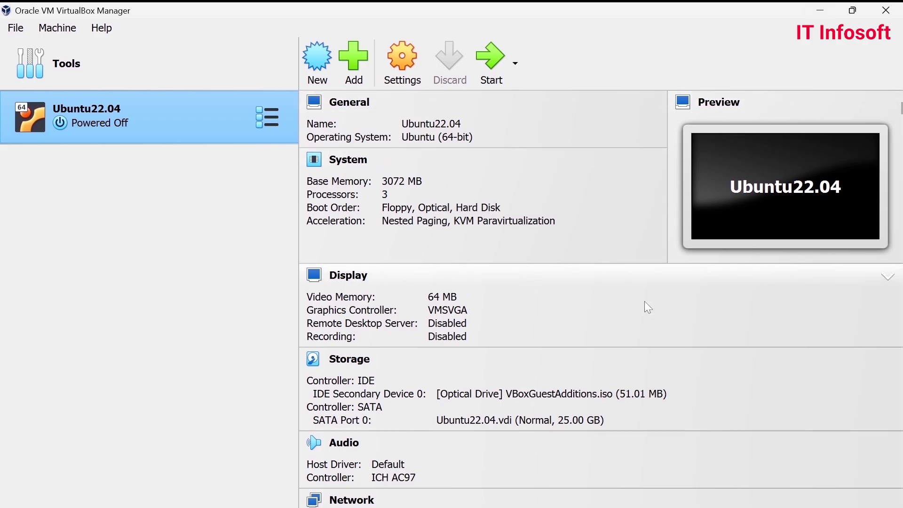
scroll(527, 375, "down", 5)
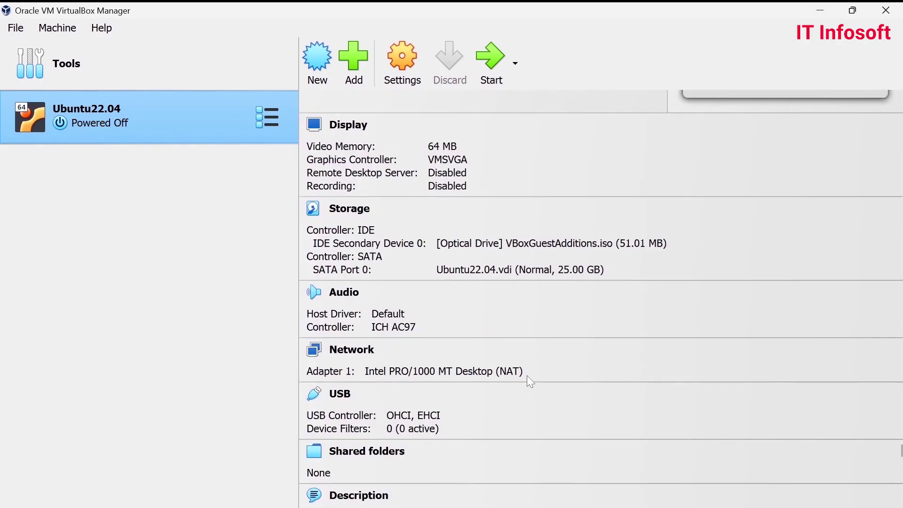
scroll(527, 376, "up", 5)
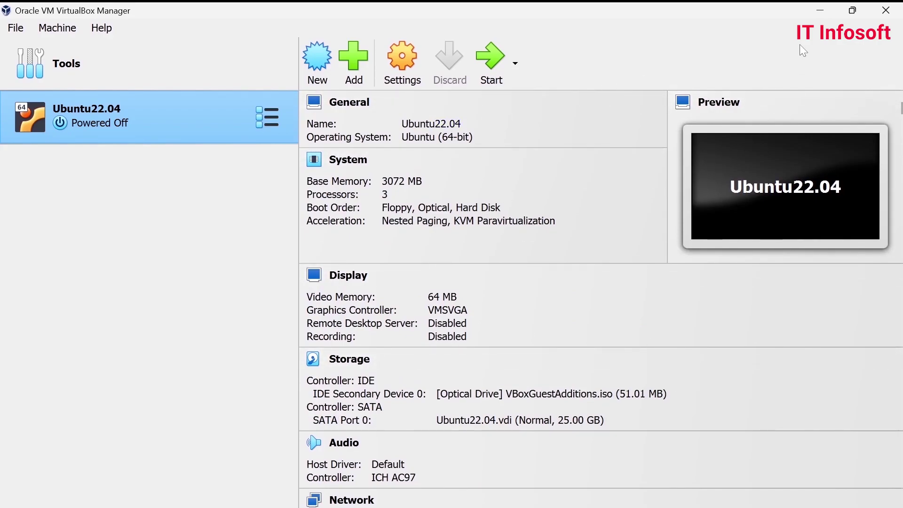
left_click(851, 16)
left_click(847, 18)
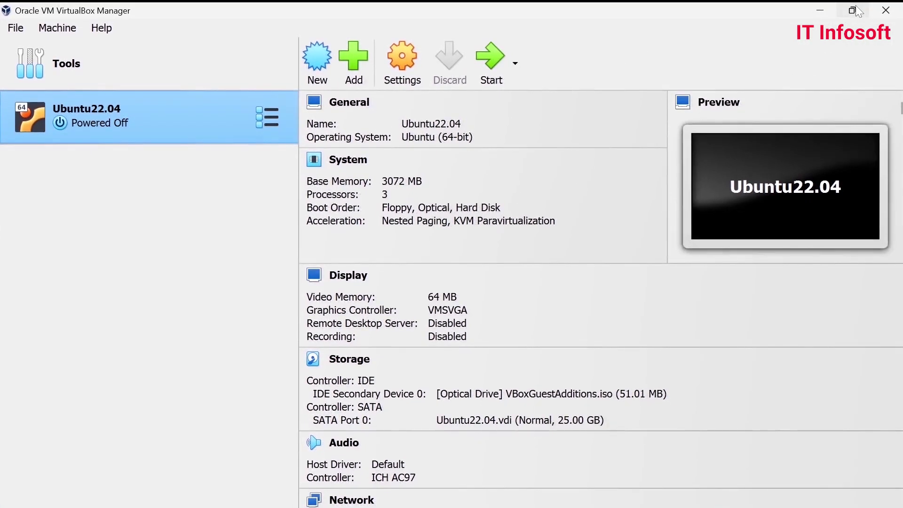